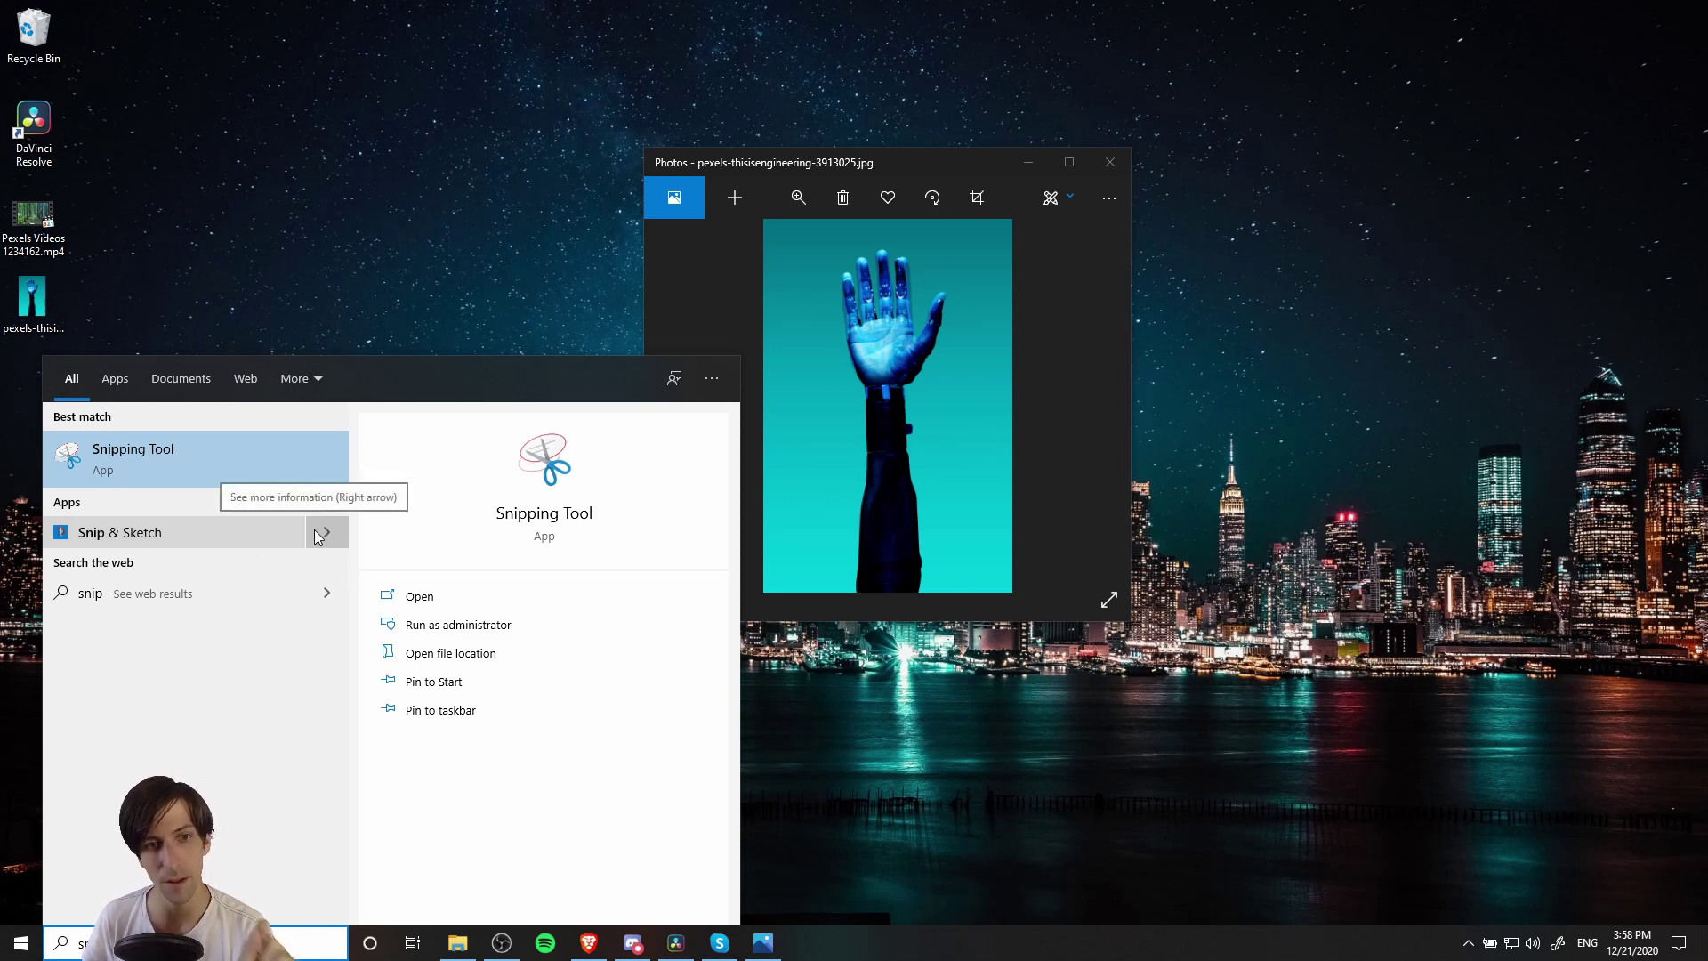
# - Dismiss the 'snip' Start menu search results to reveal the Photos robot-hand window
pyautogui.click(455, 289)
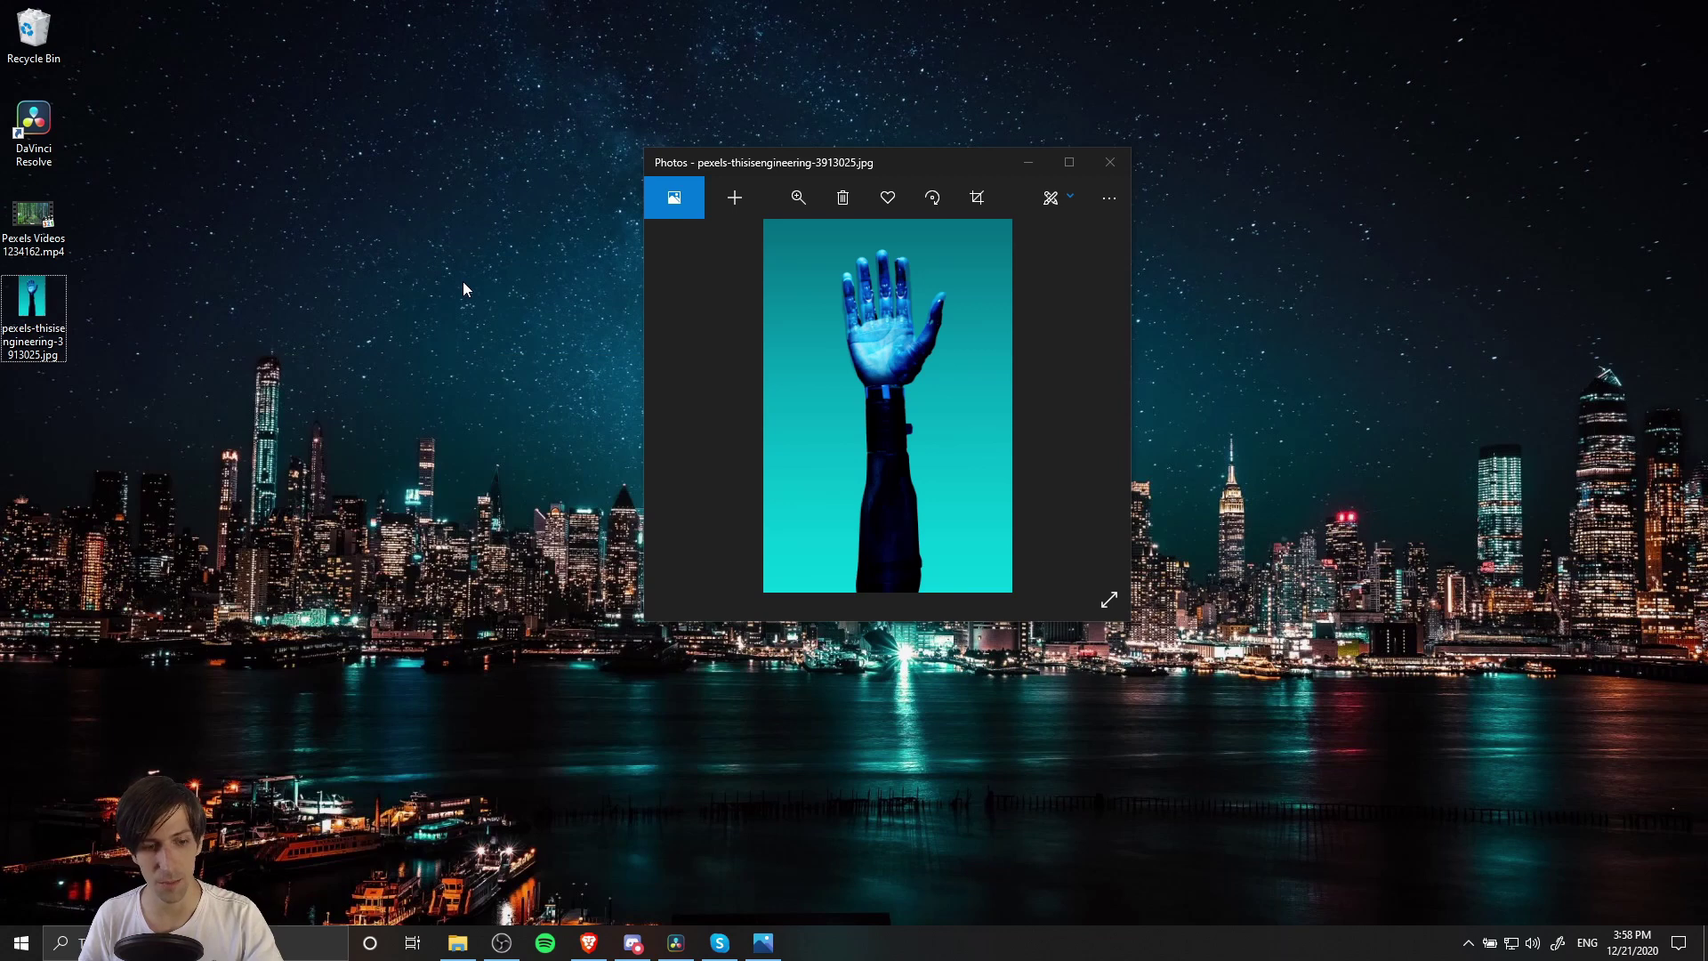
# - Take a rectangular snip over the skyline and Photos window, open it in the editor, and move the editor left
pyautogui.press('super+shift+s')
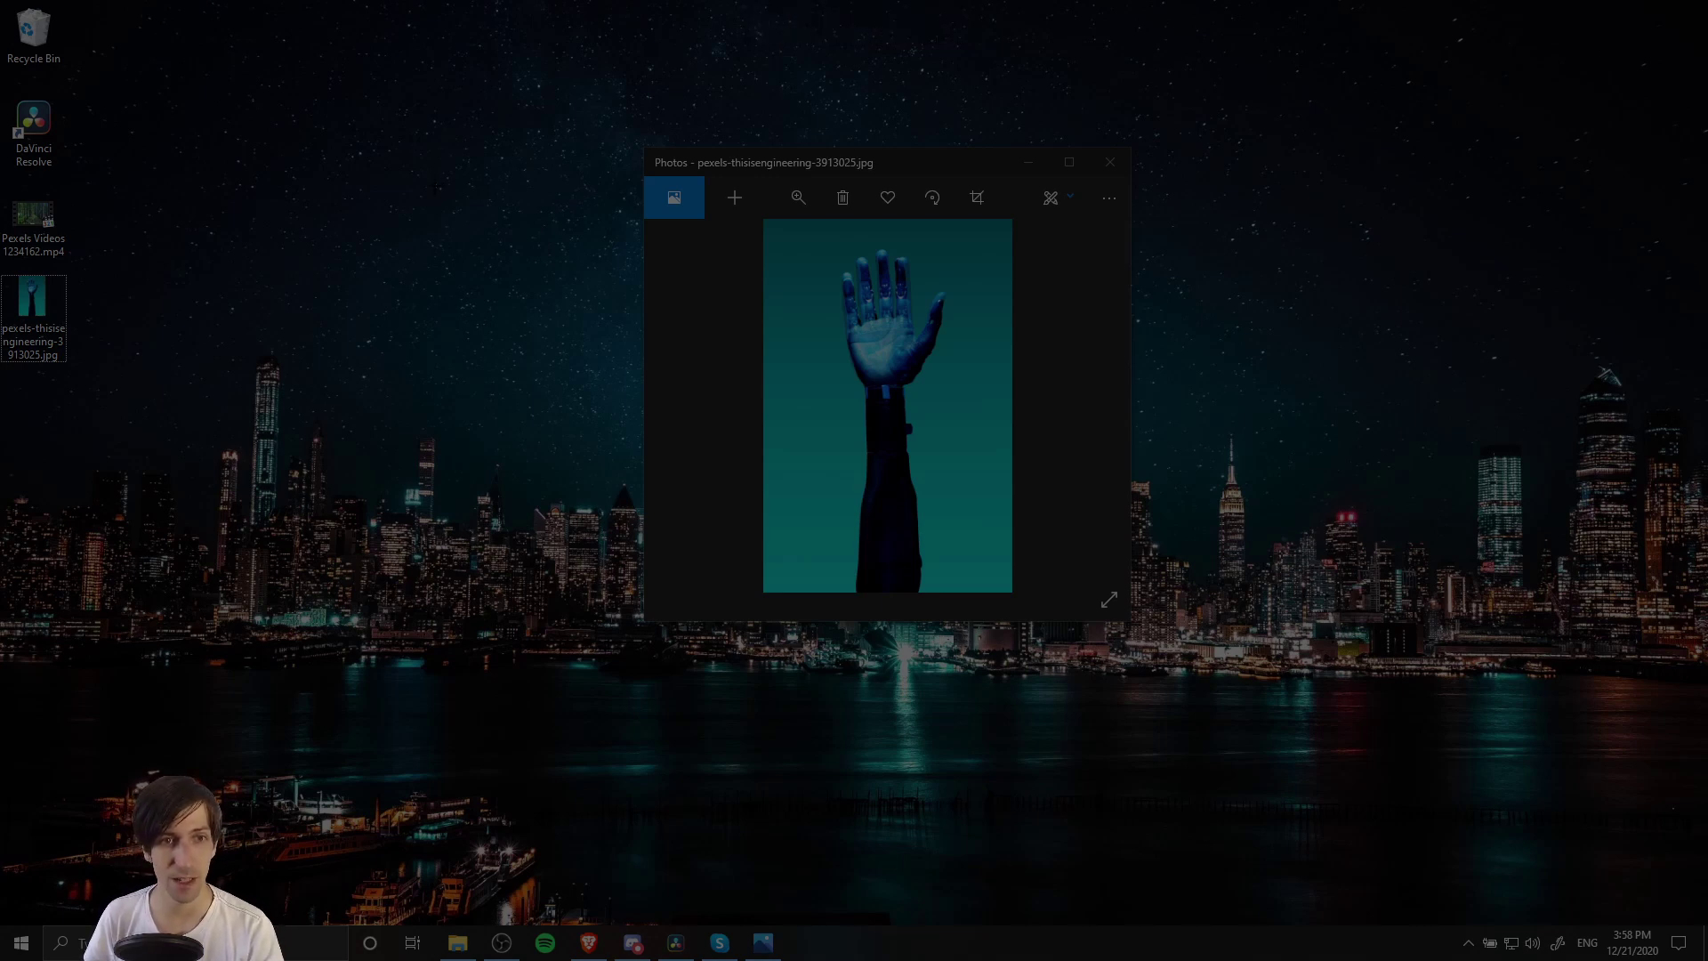
pyautogui.moveTo(435, 186)
pyautogui.mouseDown()
pyautogui.moveTo(672, 286)
pyautogui.moveTo(770, 402)
pyautogui.moveTo(760, 473)
pyautogui.moveTo(789, 500)
pyautogui.moveTo(783, 469)
pyautogui.moveTo(829, 537)
pyautogui.mouseUp()
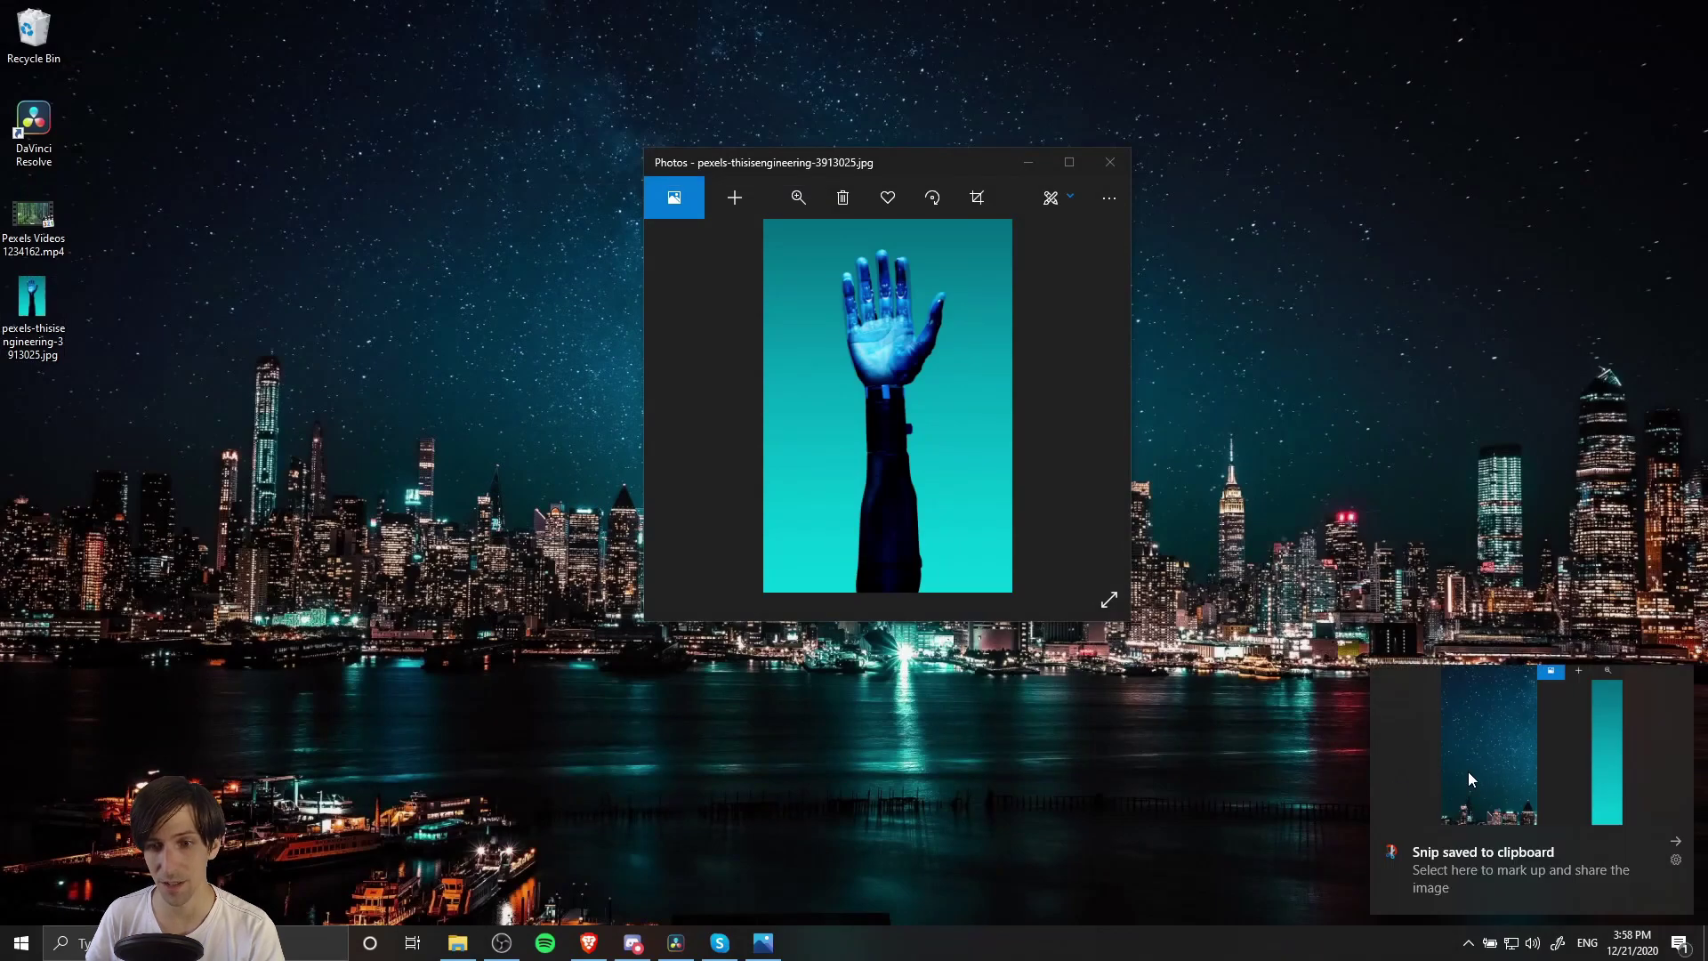
pyautogui.click(1493, 761)
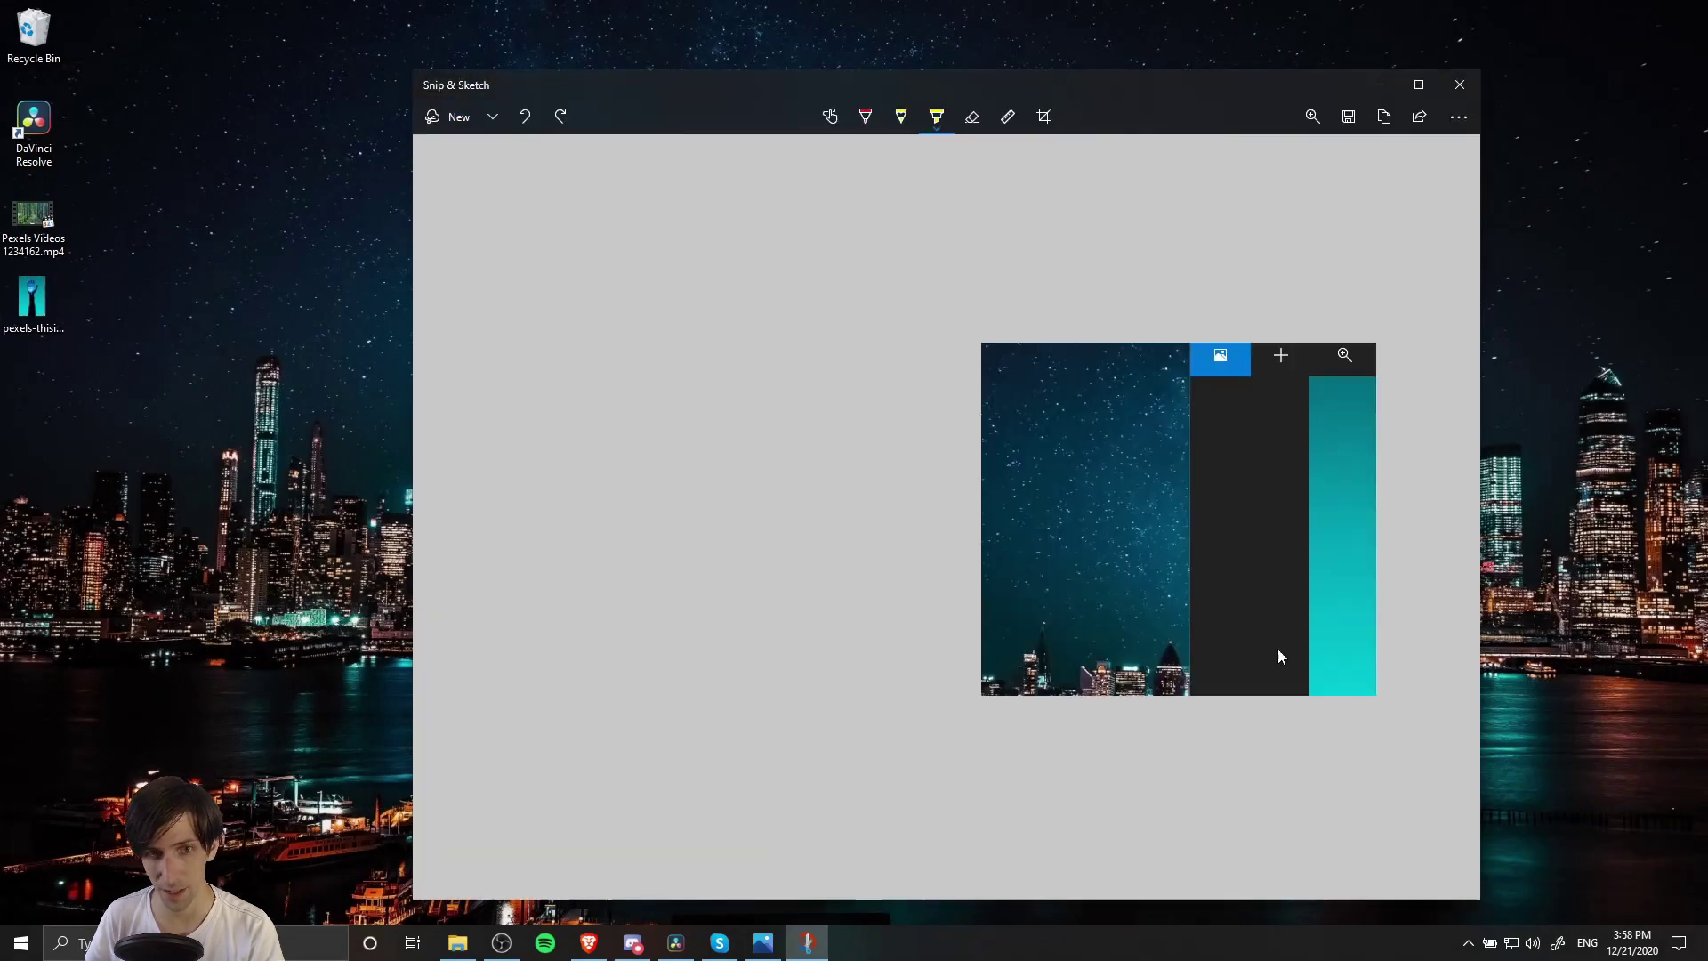
pyautogui.moveTo(735, 97); pyautogui.dragTo(527, 95)
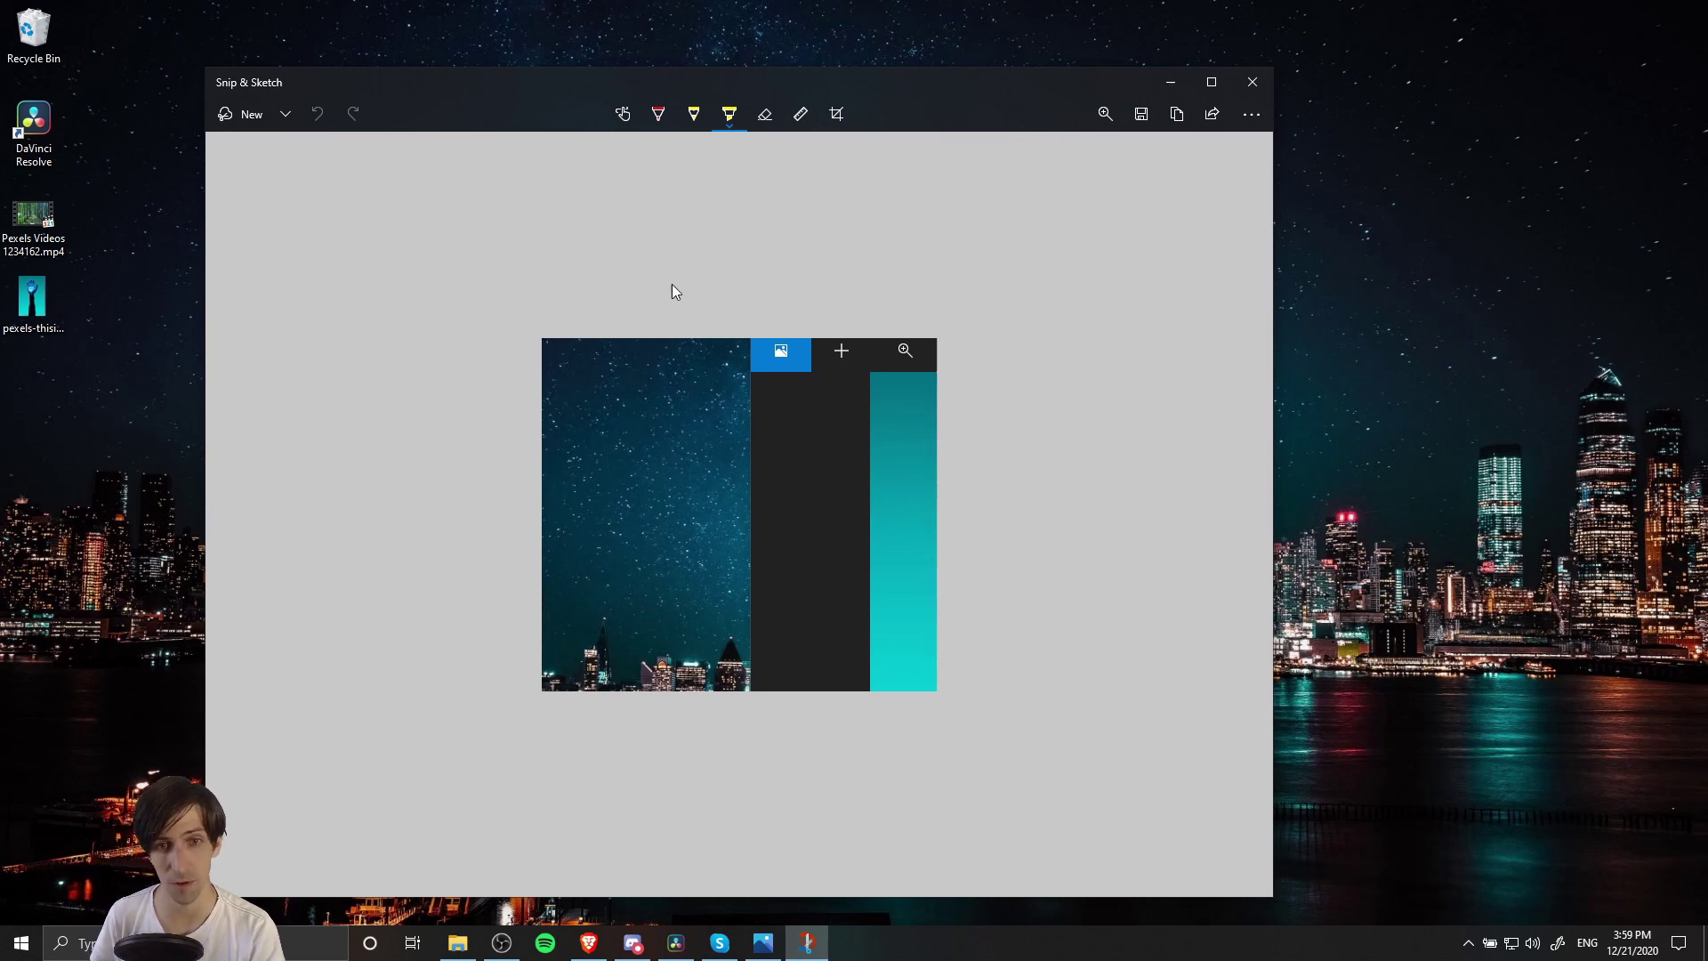
# - Close the editor and open a free-form snip traced around the Photos window and skyline
pyautogui.click(1251, 82)
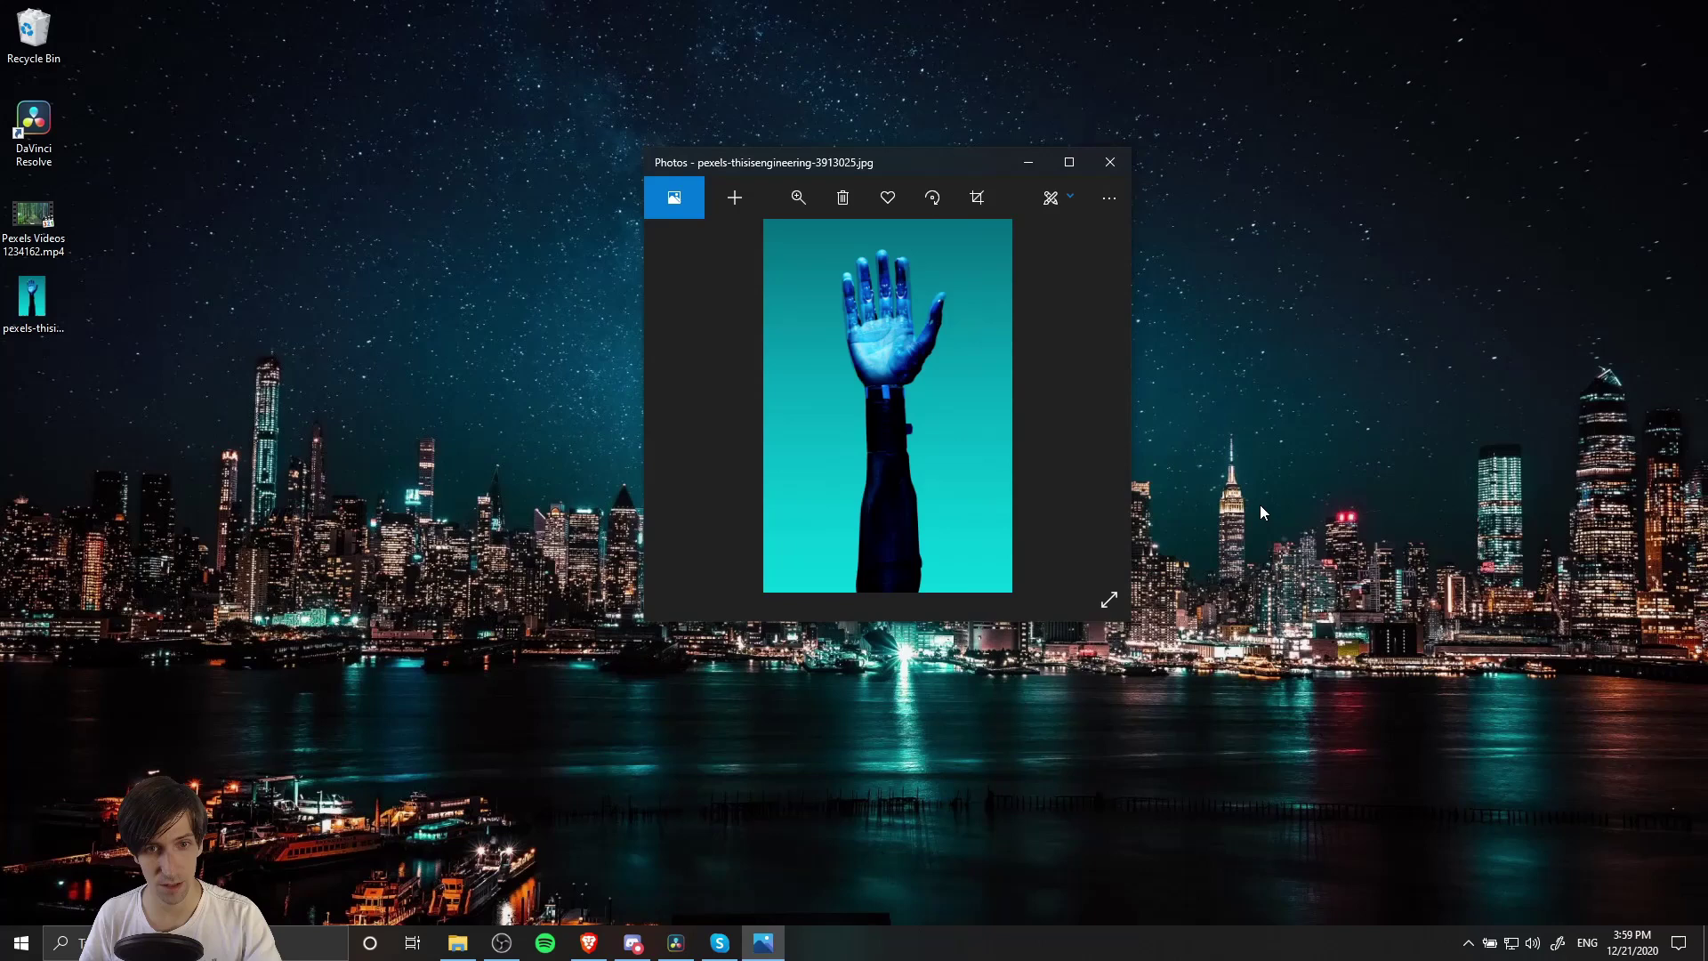
pyautogui.press('super+shift+s')
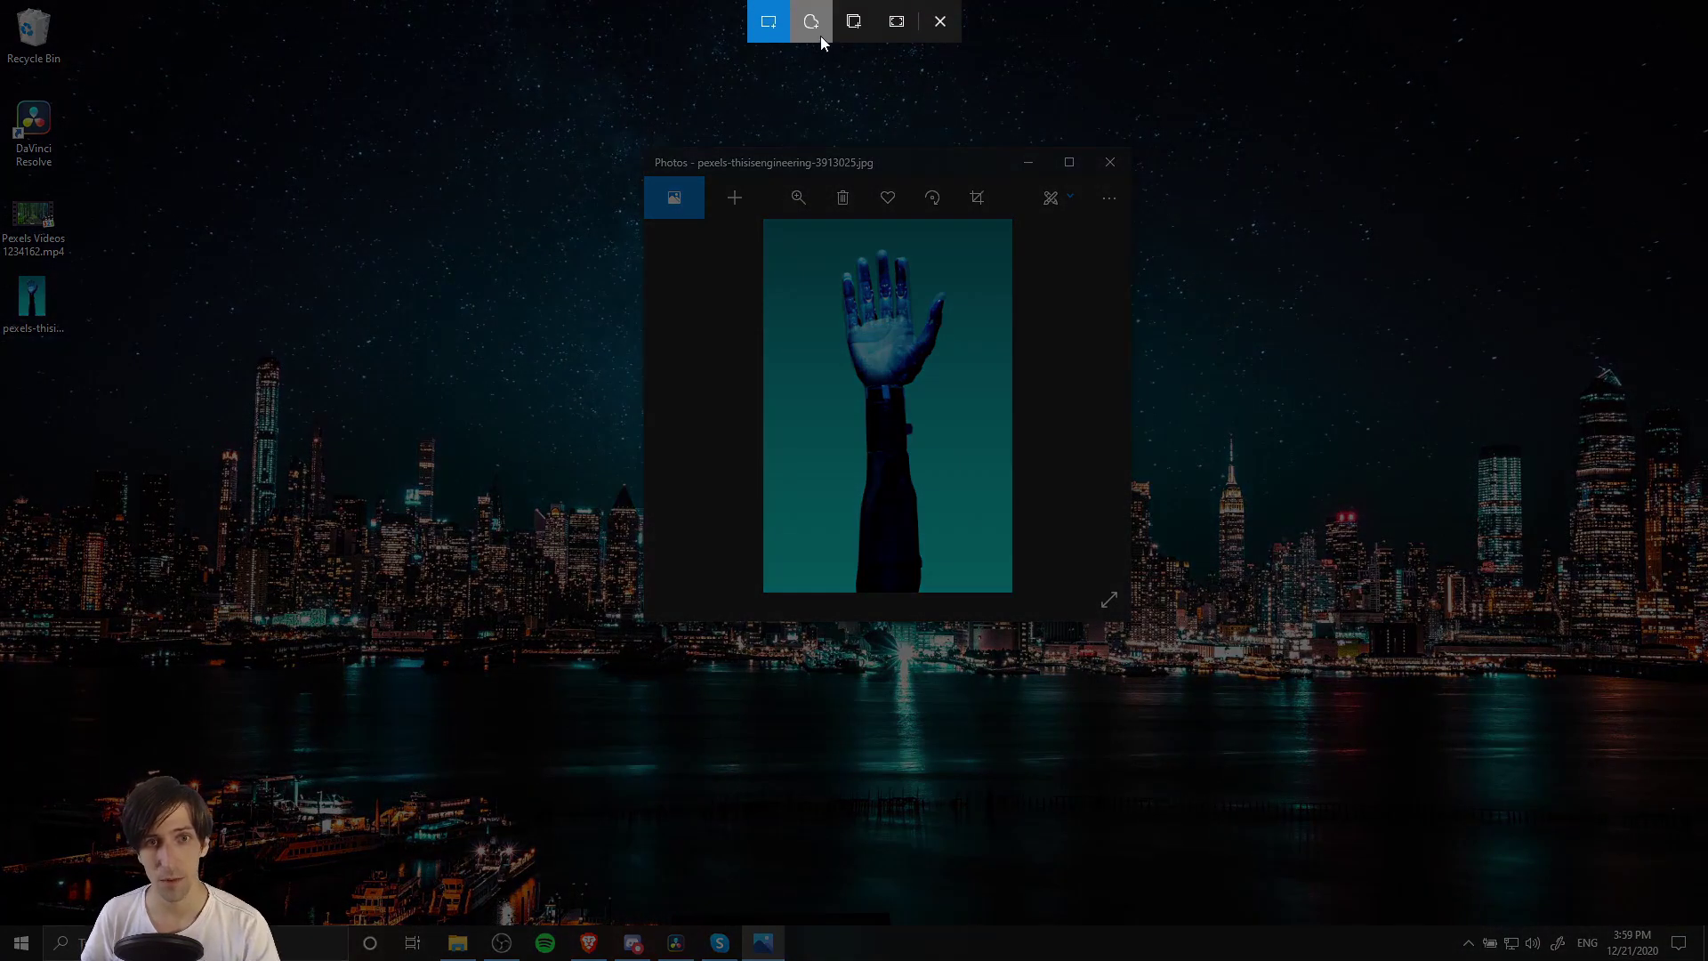
pyautogui.click(820, 36)
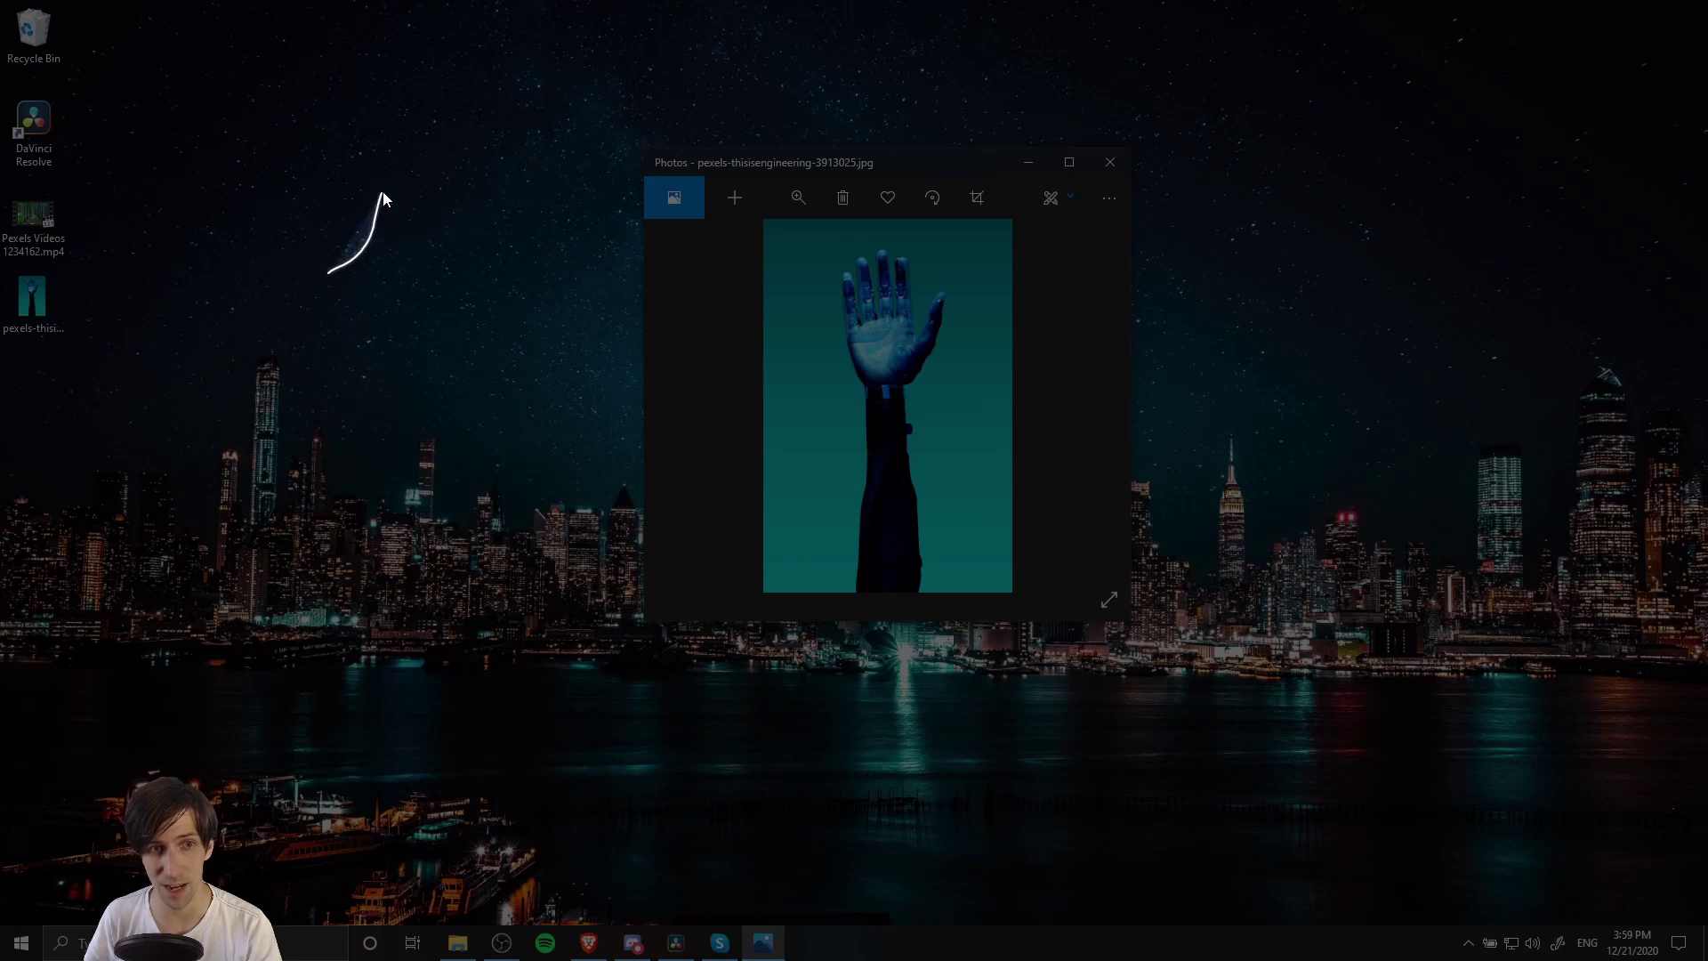
pyautogui.moveTo(462, 112)
pyautogui.mouseDown()
pyautogui.moveTo(882, 62)
pyautogui.moveTo(1155, 110)
pyautogui.moveTo(1207, 188)
pyautogui.moveTo(1187, 269)
pyautogui.moveTo(1221, 433)
pyautogui.moveTo(1218, 535)
pyautogui.moveTo(1191, 701)
pyautogui.moveTo(1061, 747)
pyautogui.moveTo(803, 699)
pyautogui.moveTo(669, 773)
pyautogui.moveTo(593, 783)
pyautogui.moveTo(528, 754)
pyautogui.moveTo(401, 749)
pyautogui.moveTo(346, 252)
pyautogui.mouseUp()
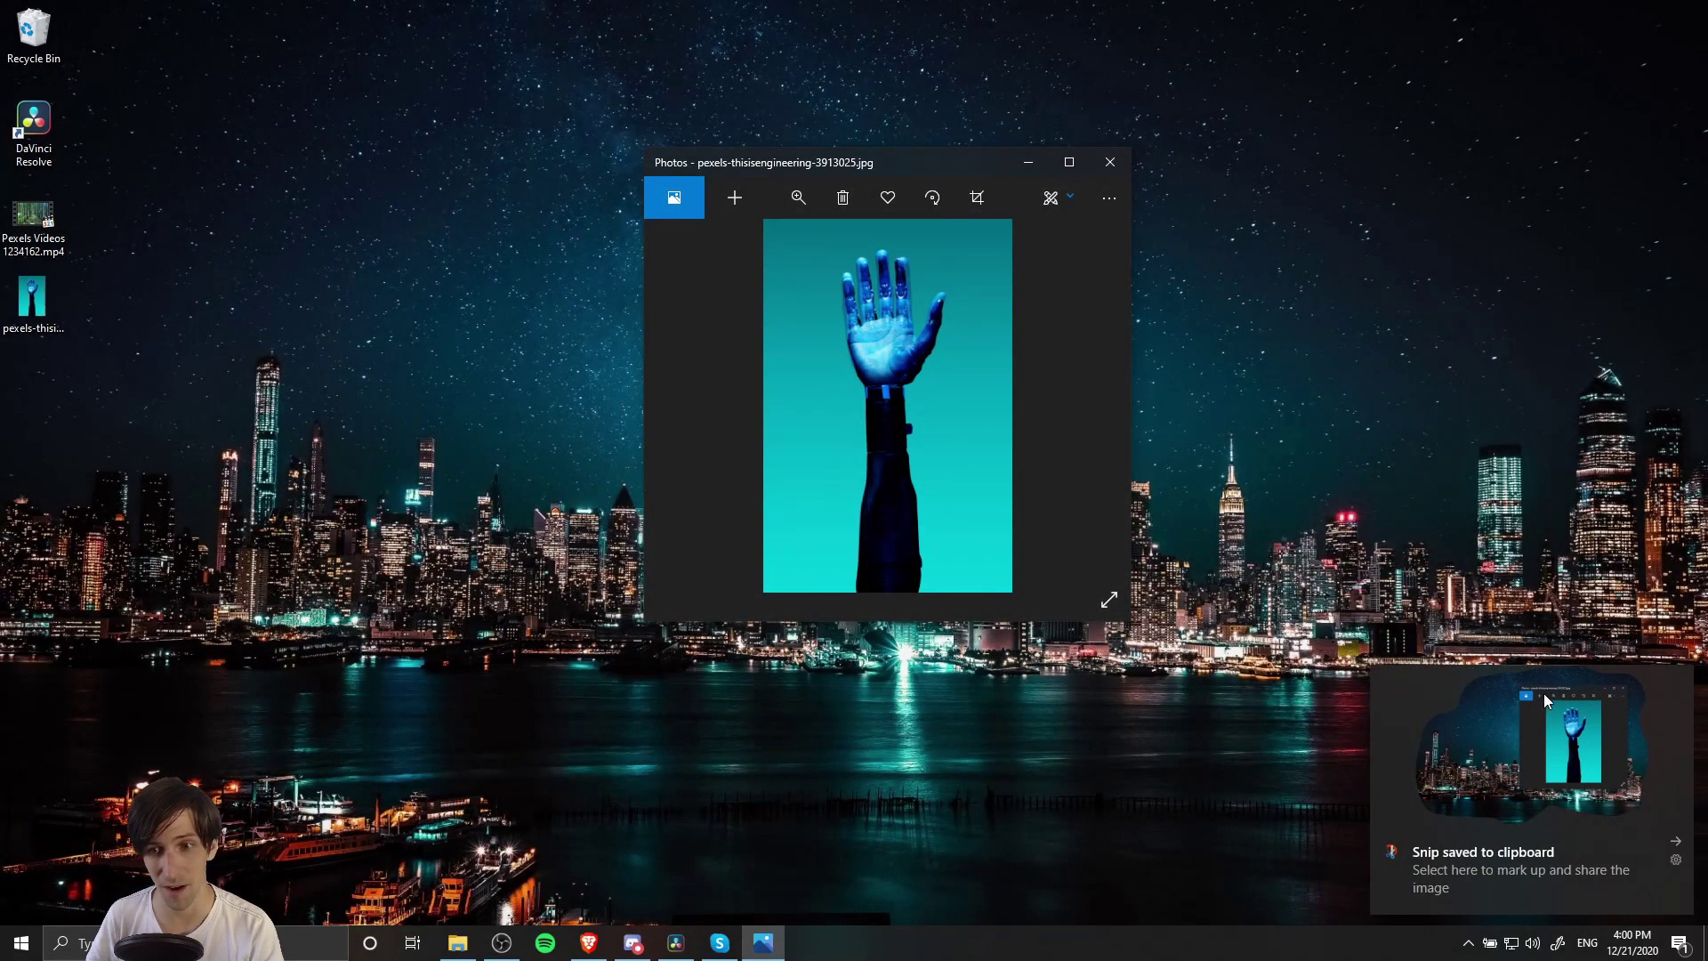
pyautogui.click(1488, 765)
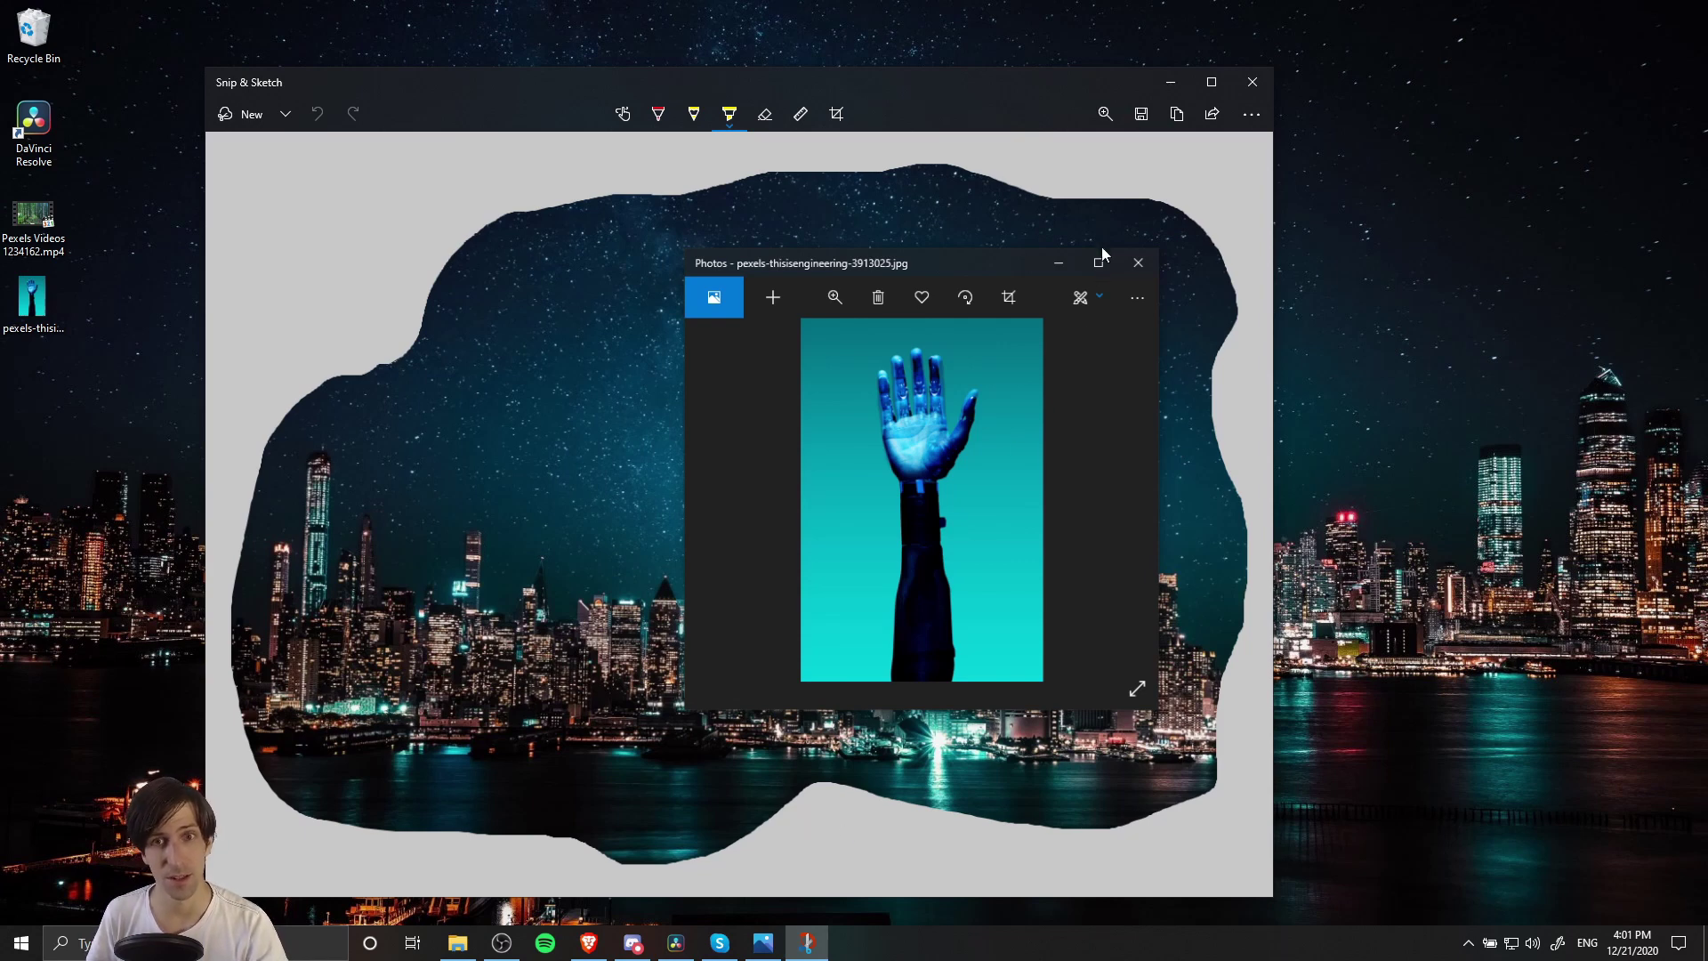
# - Save the free-form snip to the Desktop as TestScreenshot1 in PNG format
pyautogui.click(1141, 114)
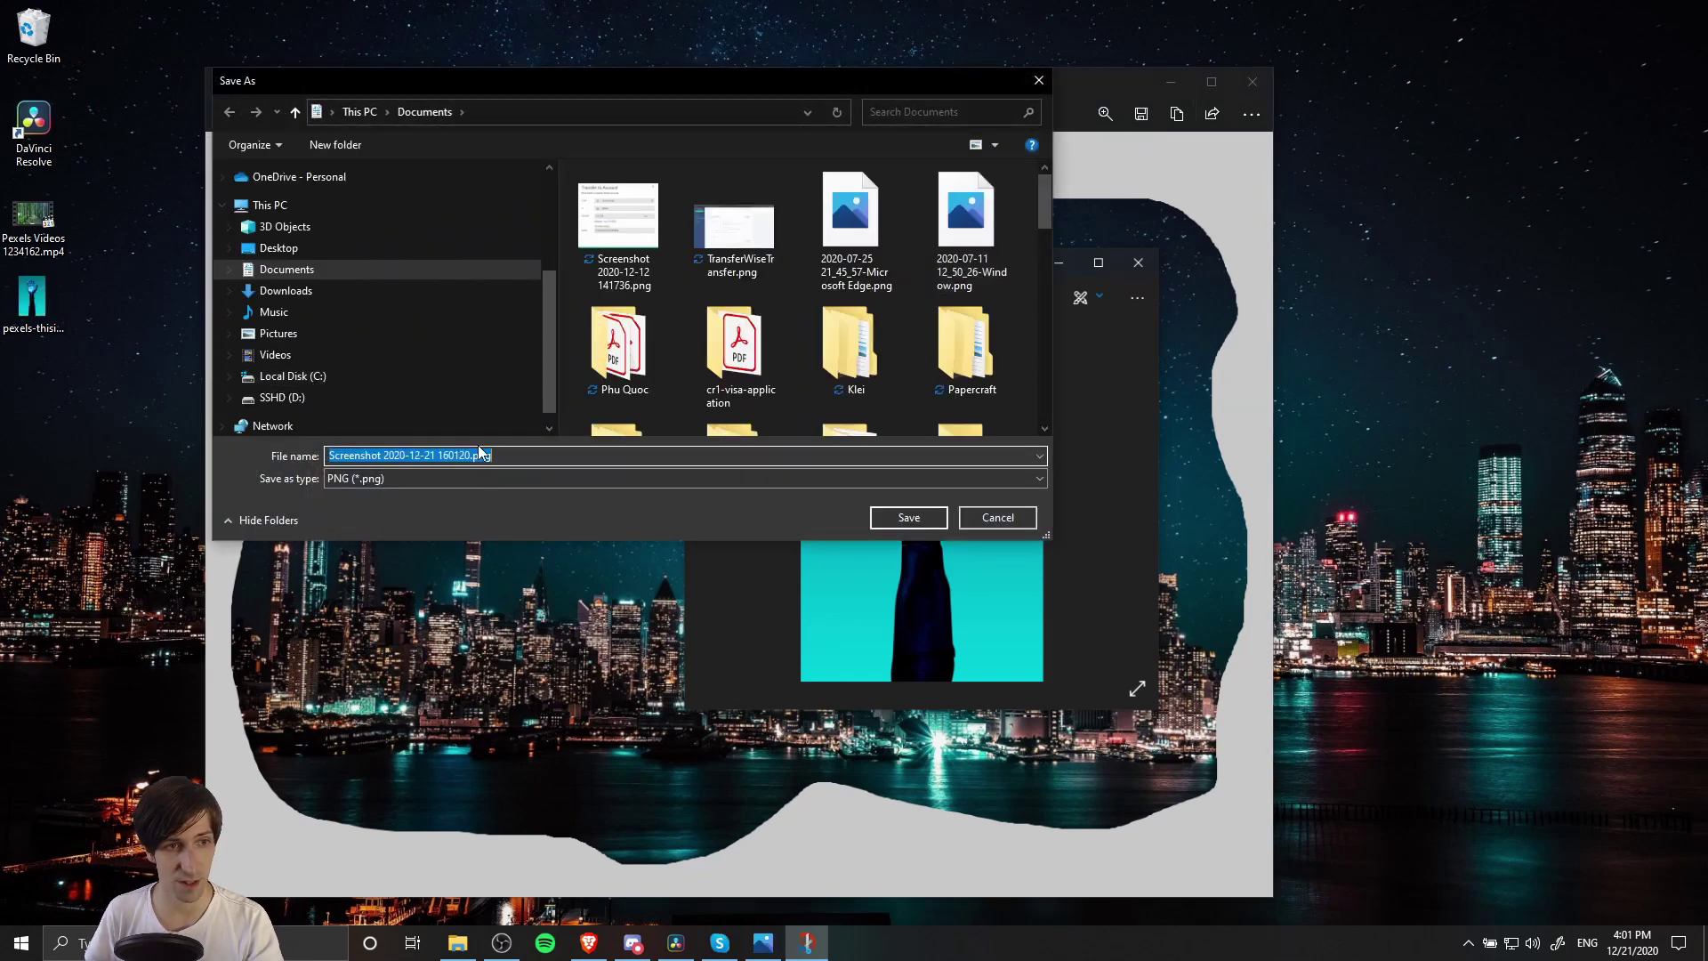
pyautogui.write('TestScreen')
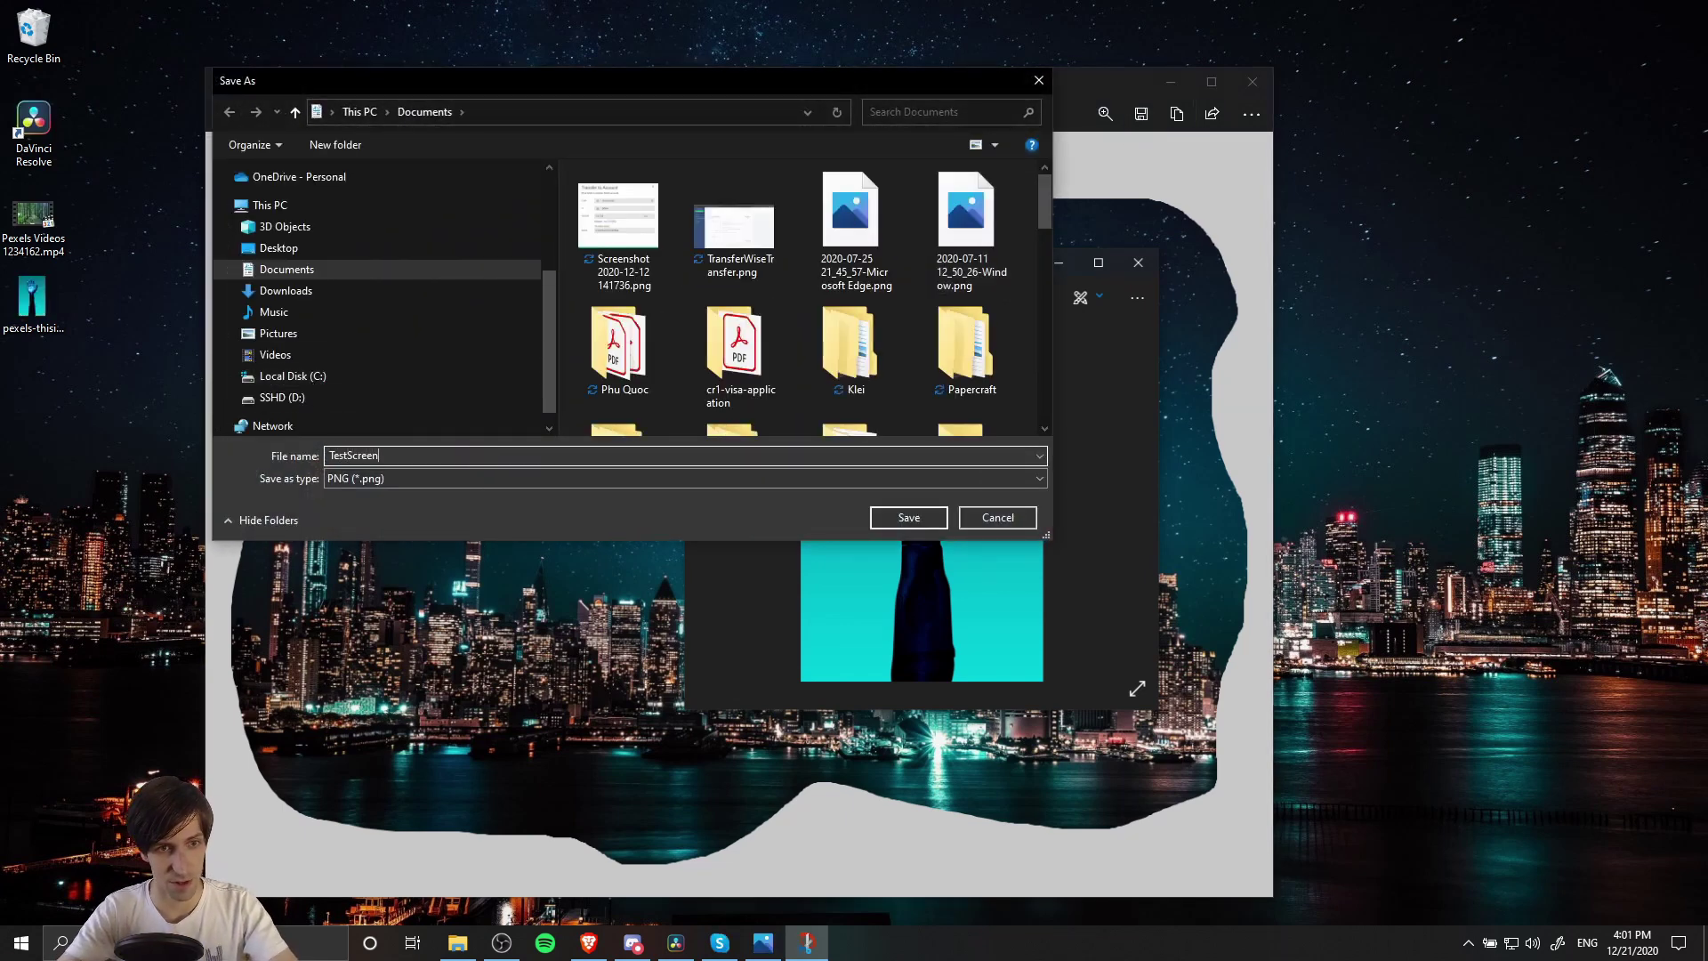
pyautogui.write('shot1')
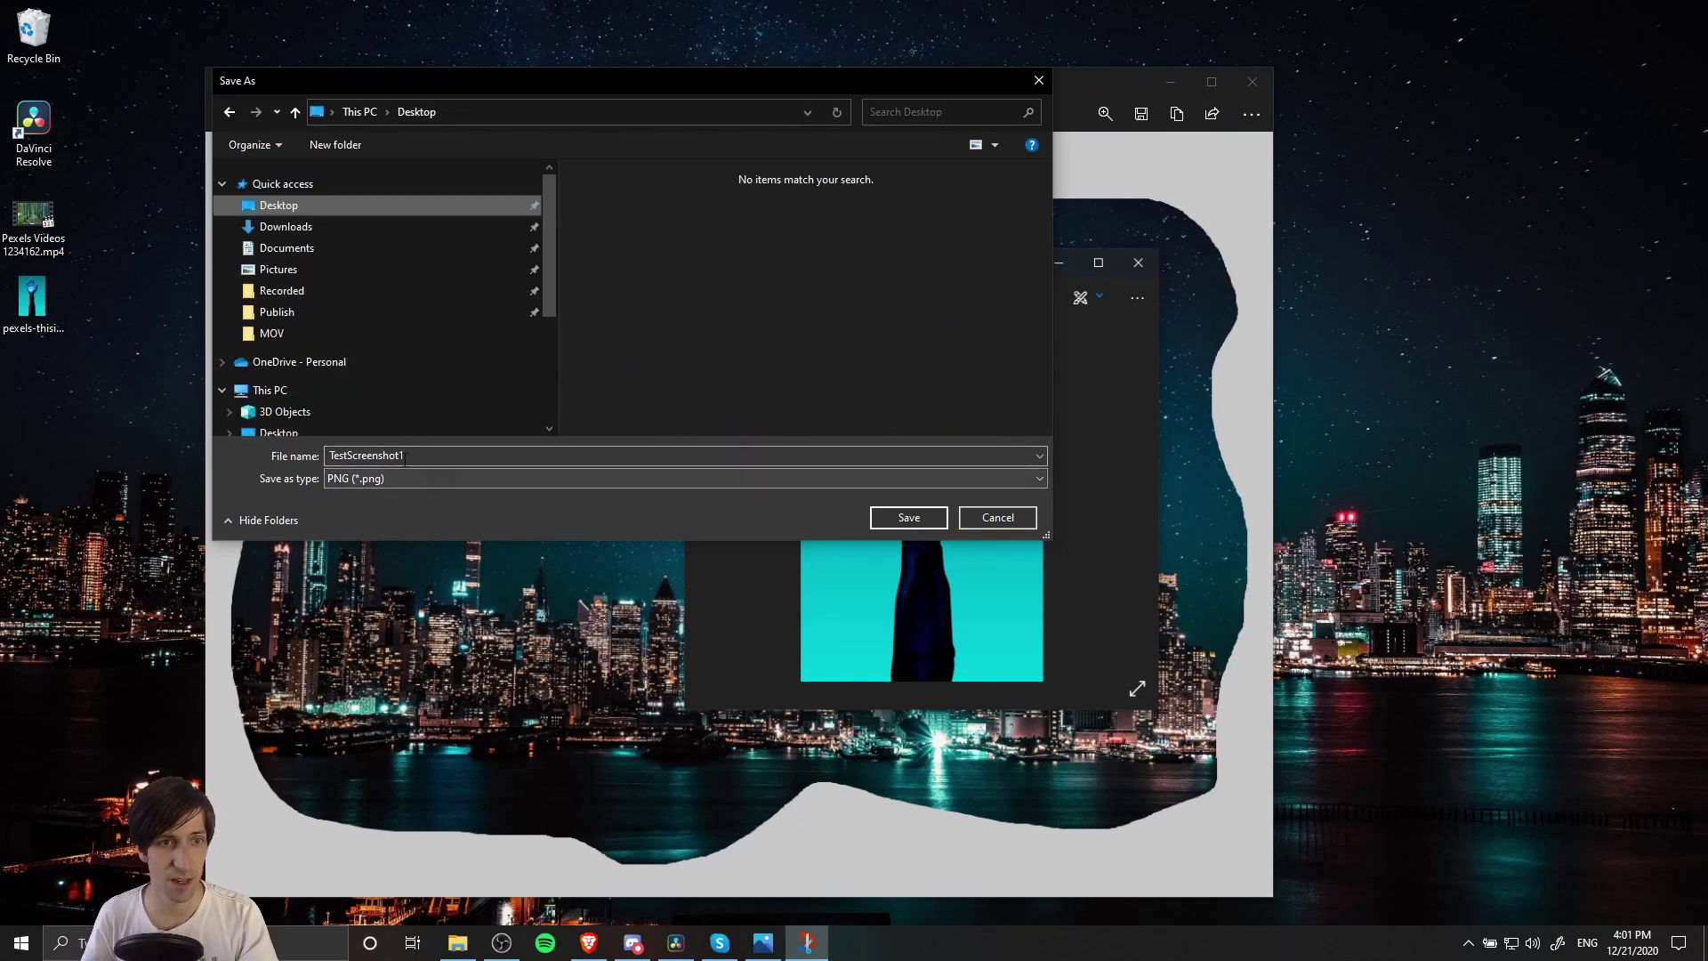
pyautogui.hotkey('ctrl', 'a')
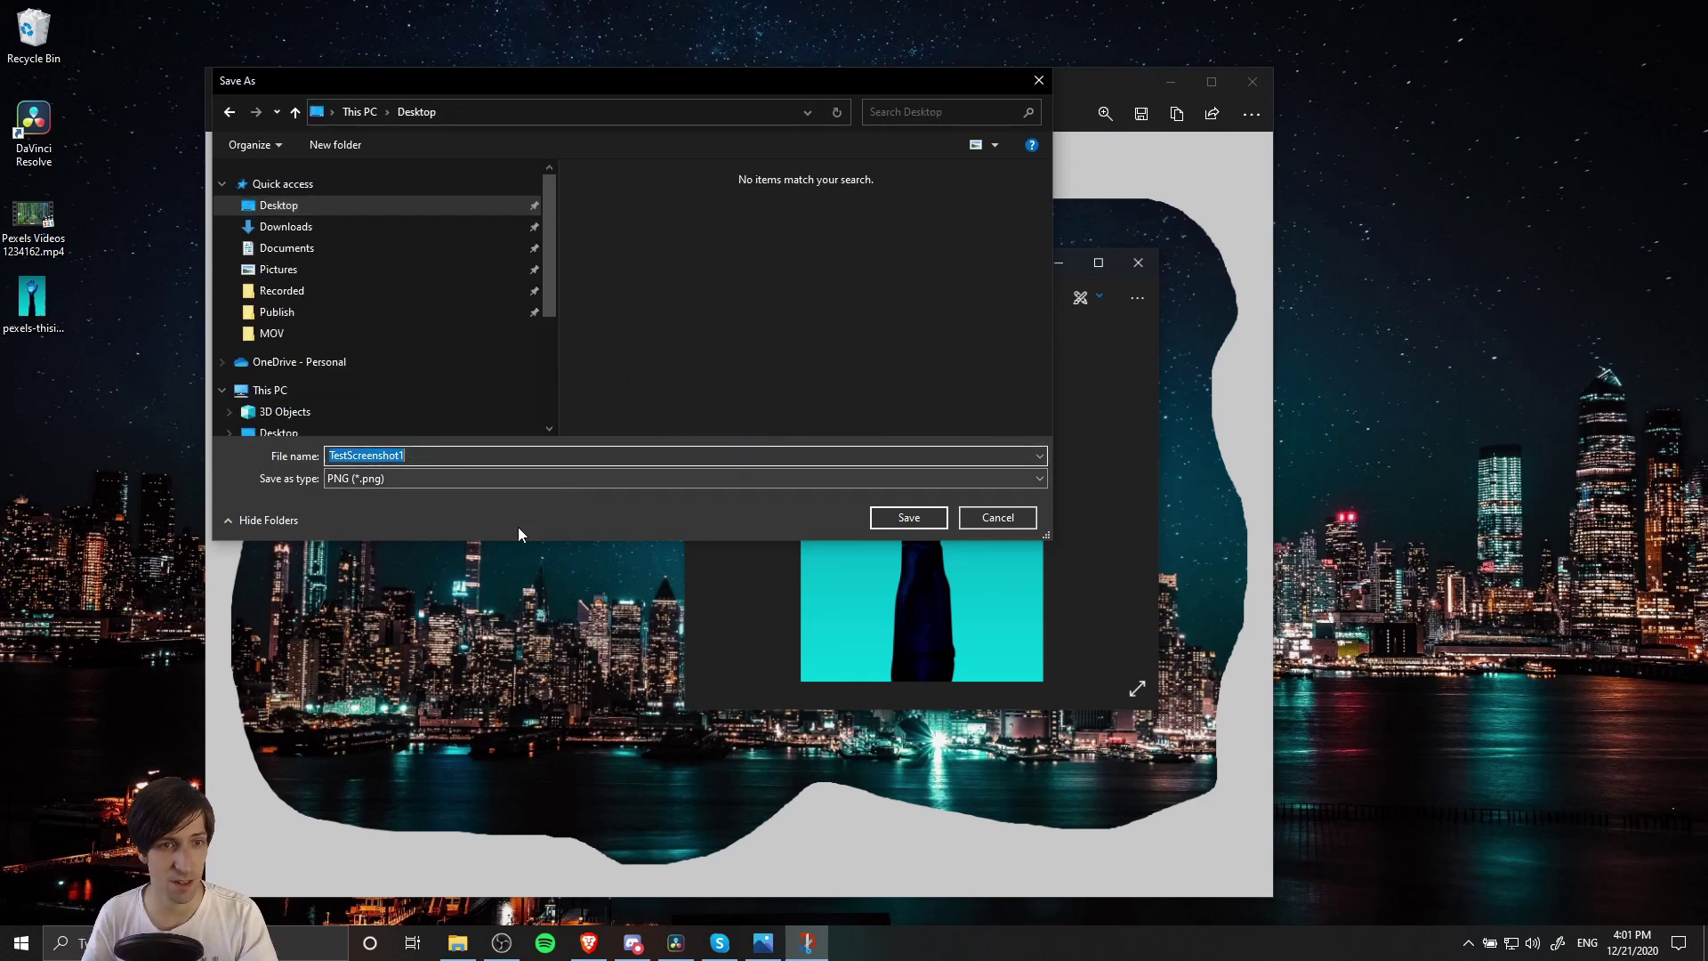
pyautogui.click(388, 478)
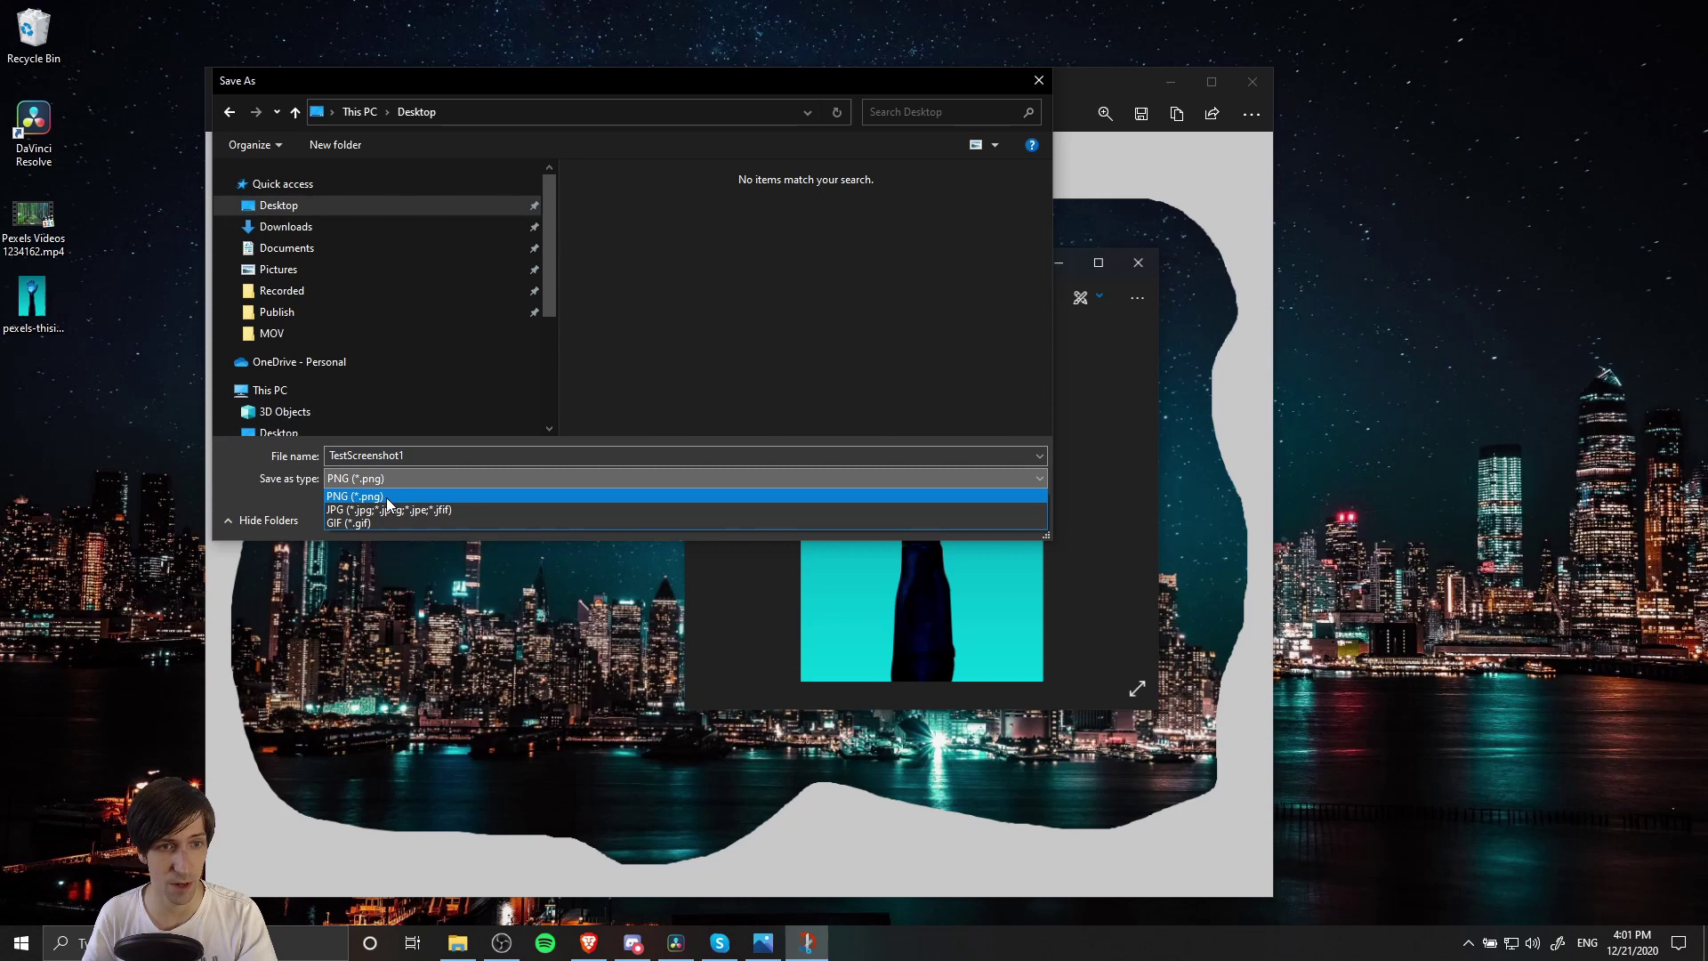
pyautogui.click(386, 498)
pyautogui.click(898, 520)
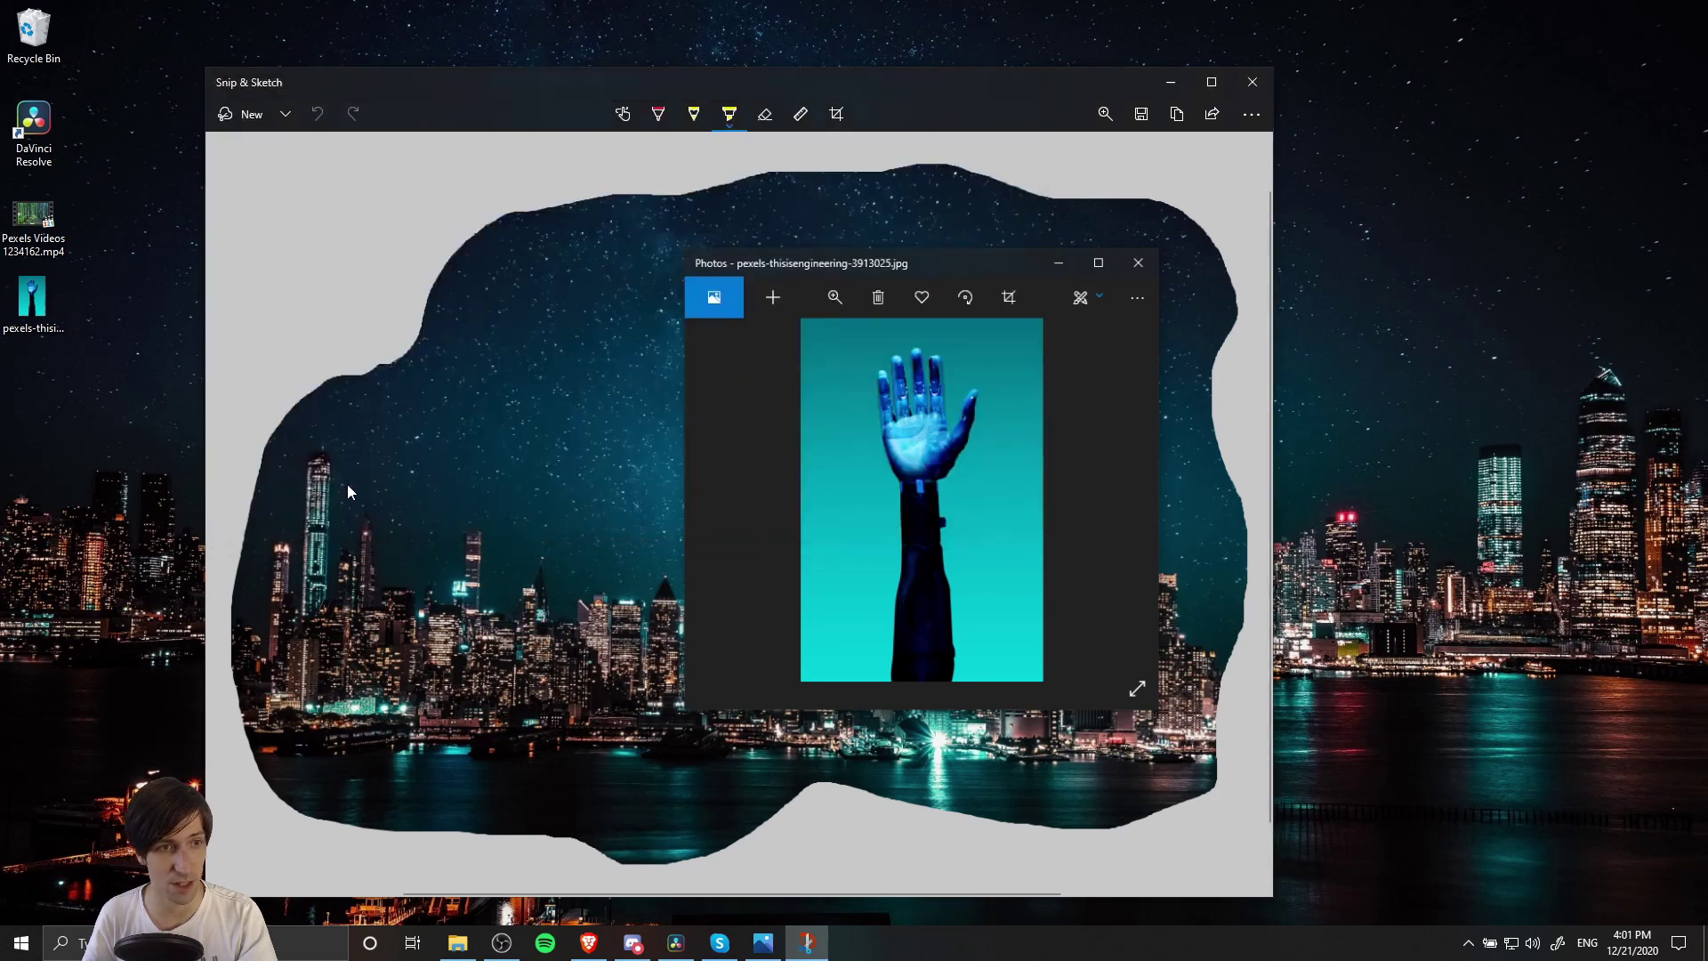
# - Open the saved TestScreenshot1 from the Desktop, then window-snip the Photos window
pyautogui.doubleClick(23, 409)
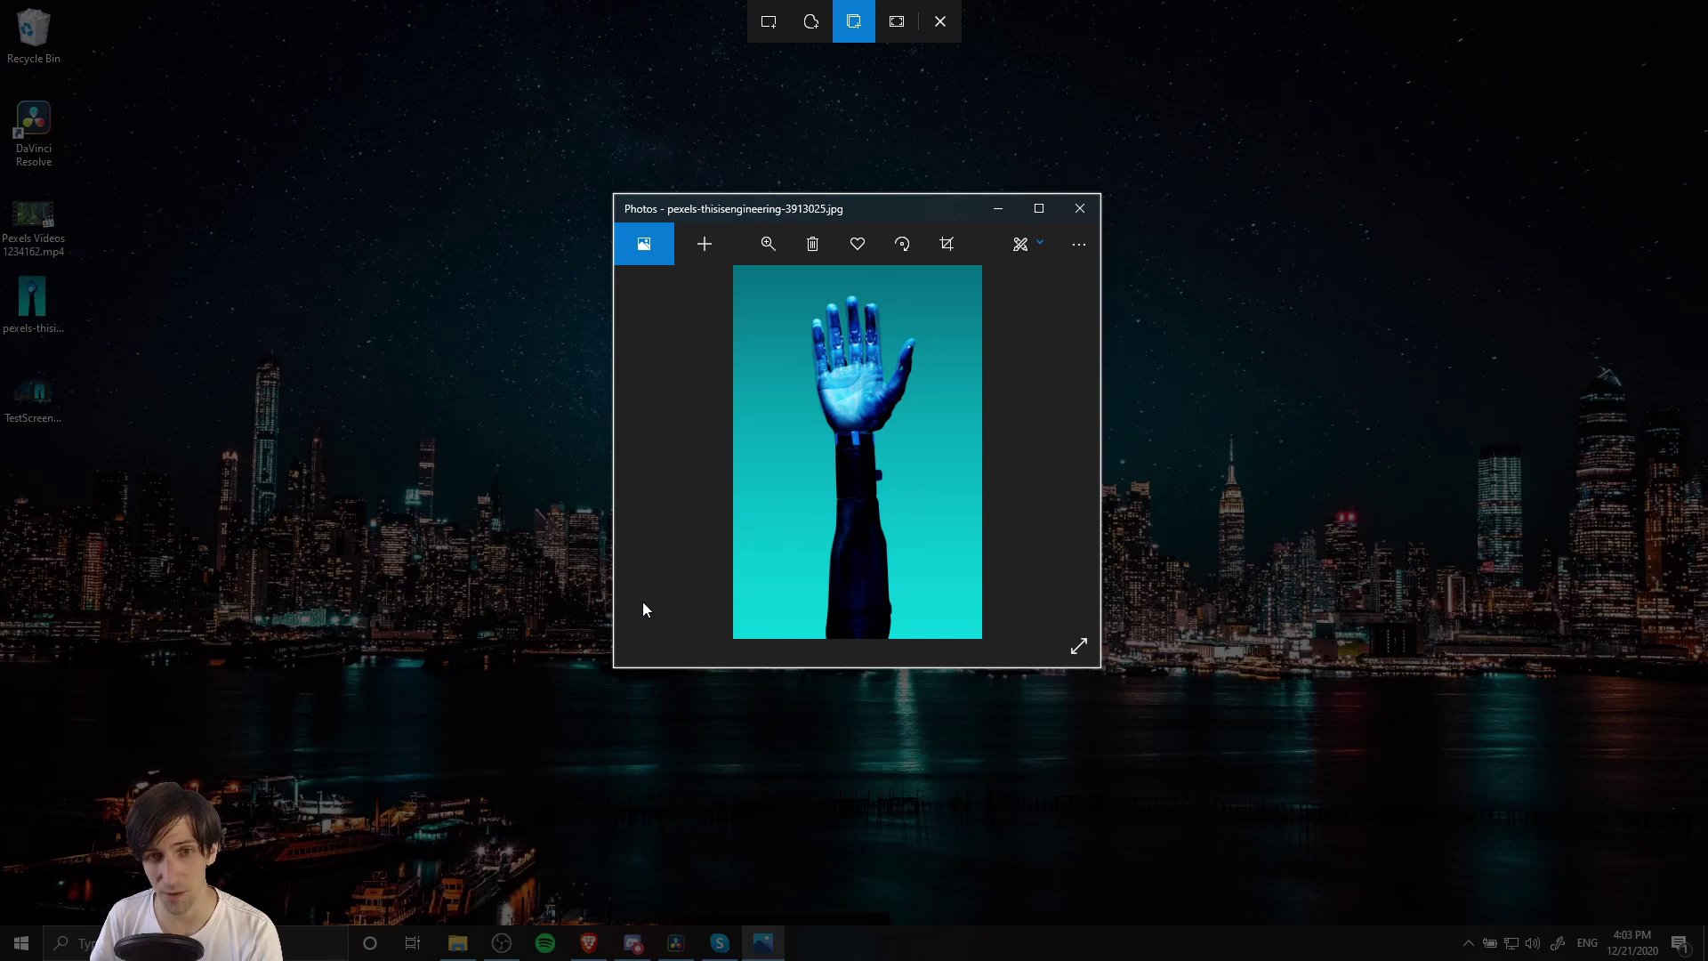
pyautogui.click(644, 608)
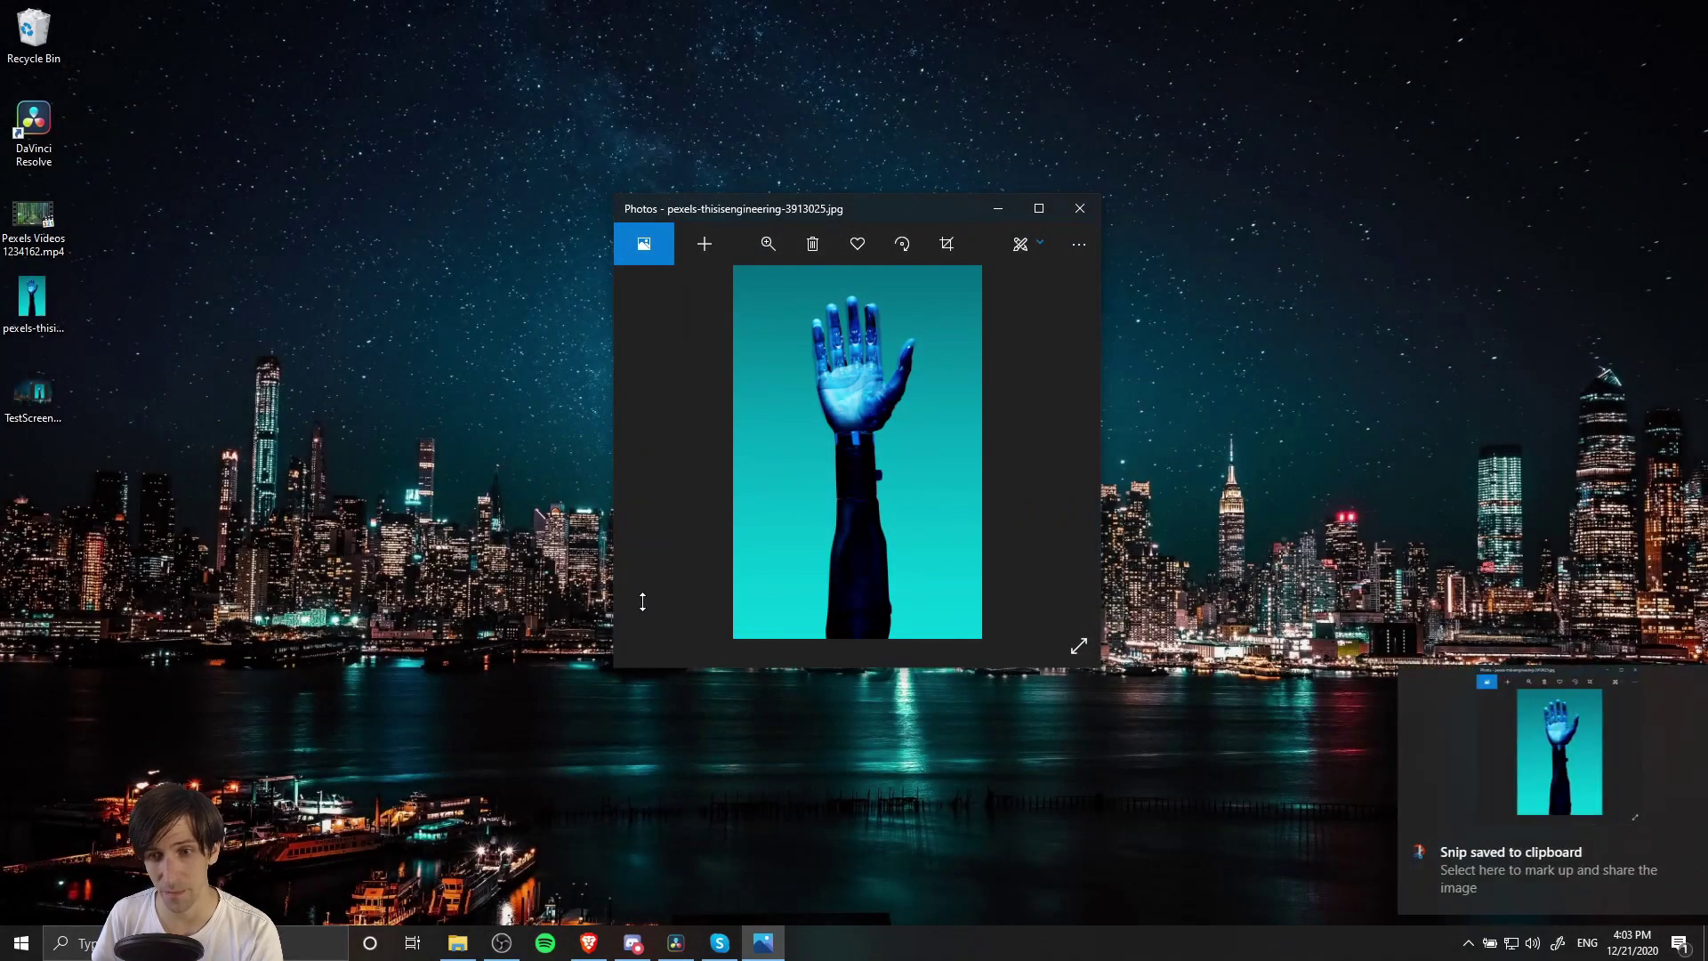
# - Open the Photos window snip in the editor and arrange it in front of the Photos window
pyautogui.click(1491, 776)
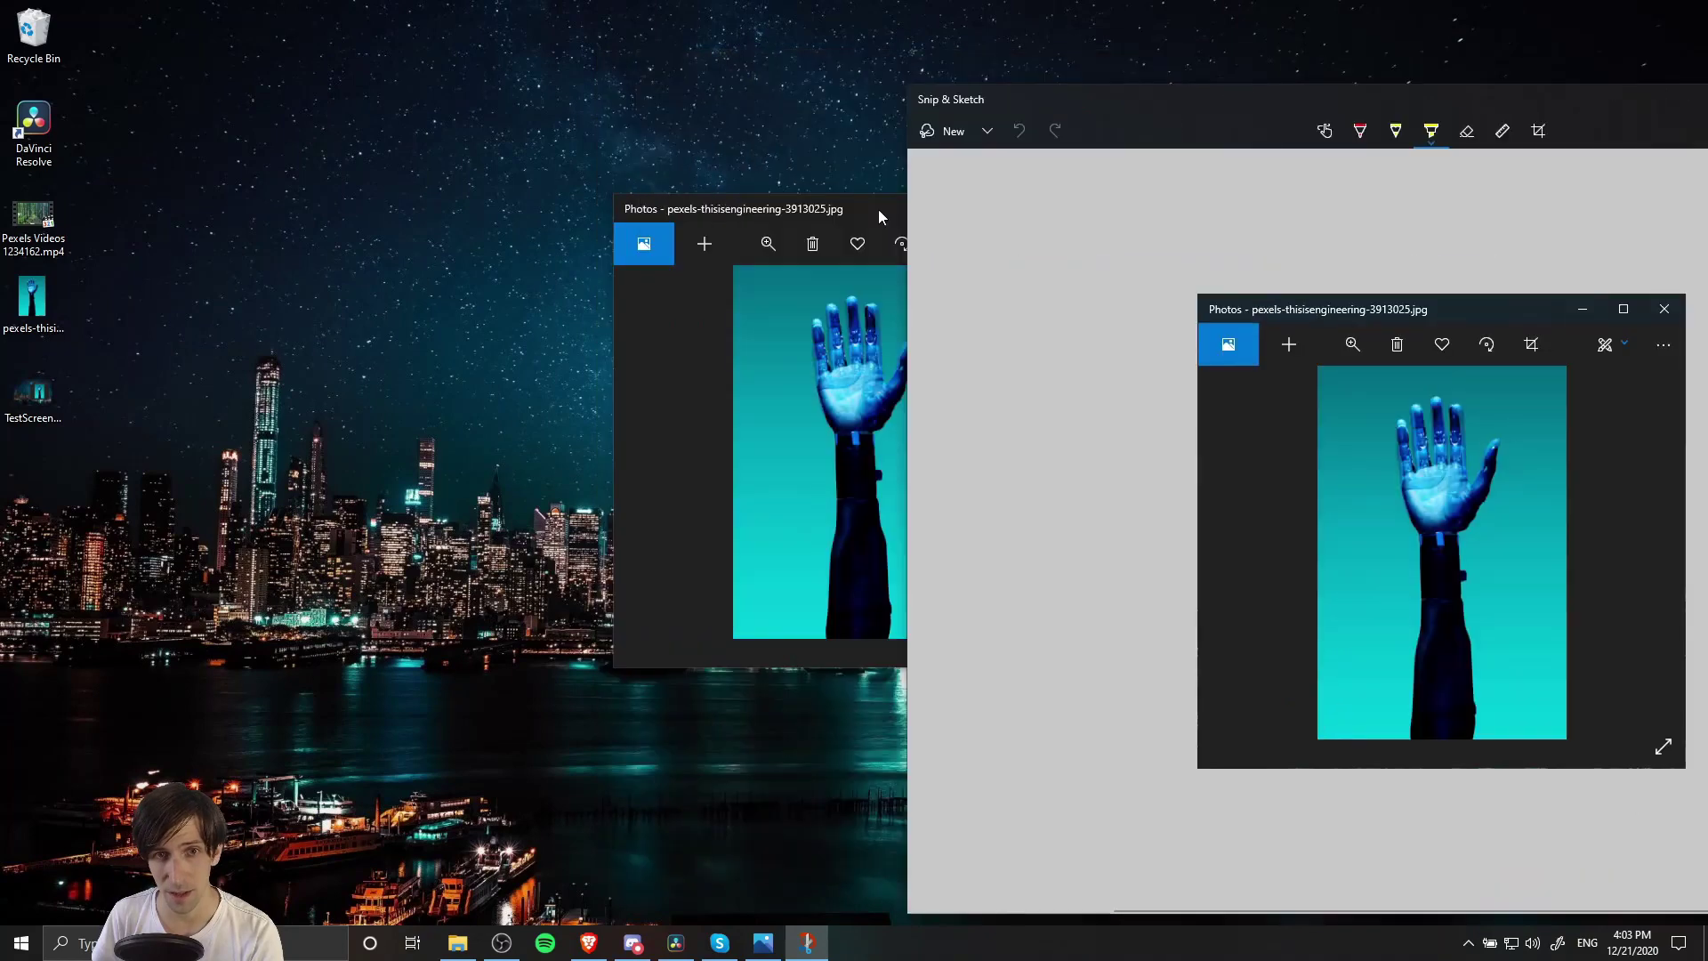
pyautogui.moveTo(987, 101)
pyautogui.mouseDown()
pyautogui.moveTo(794, 39)
pyautogui.moveTo(638, 50)
pyautogui.moveTo(673, 50)
pyautogui.mouseUp()
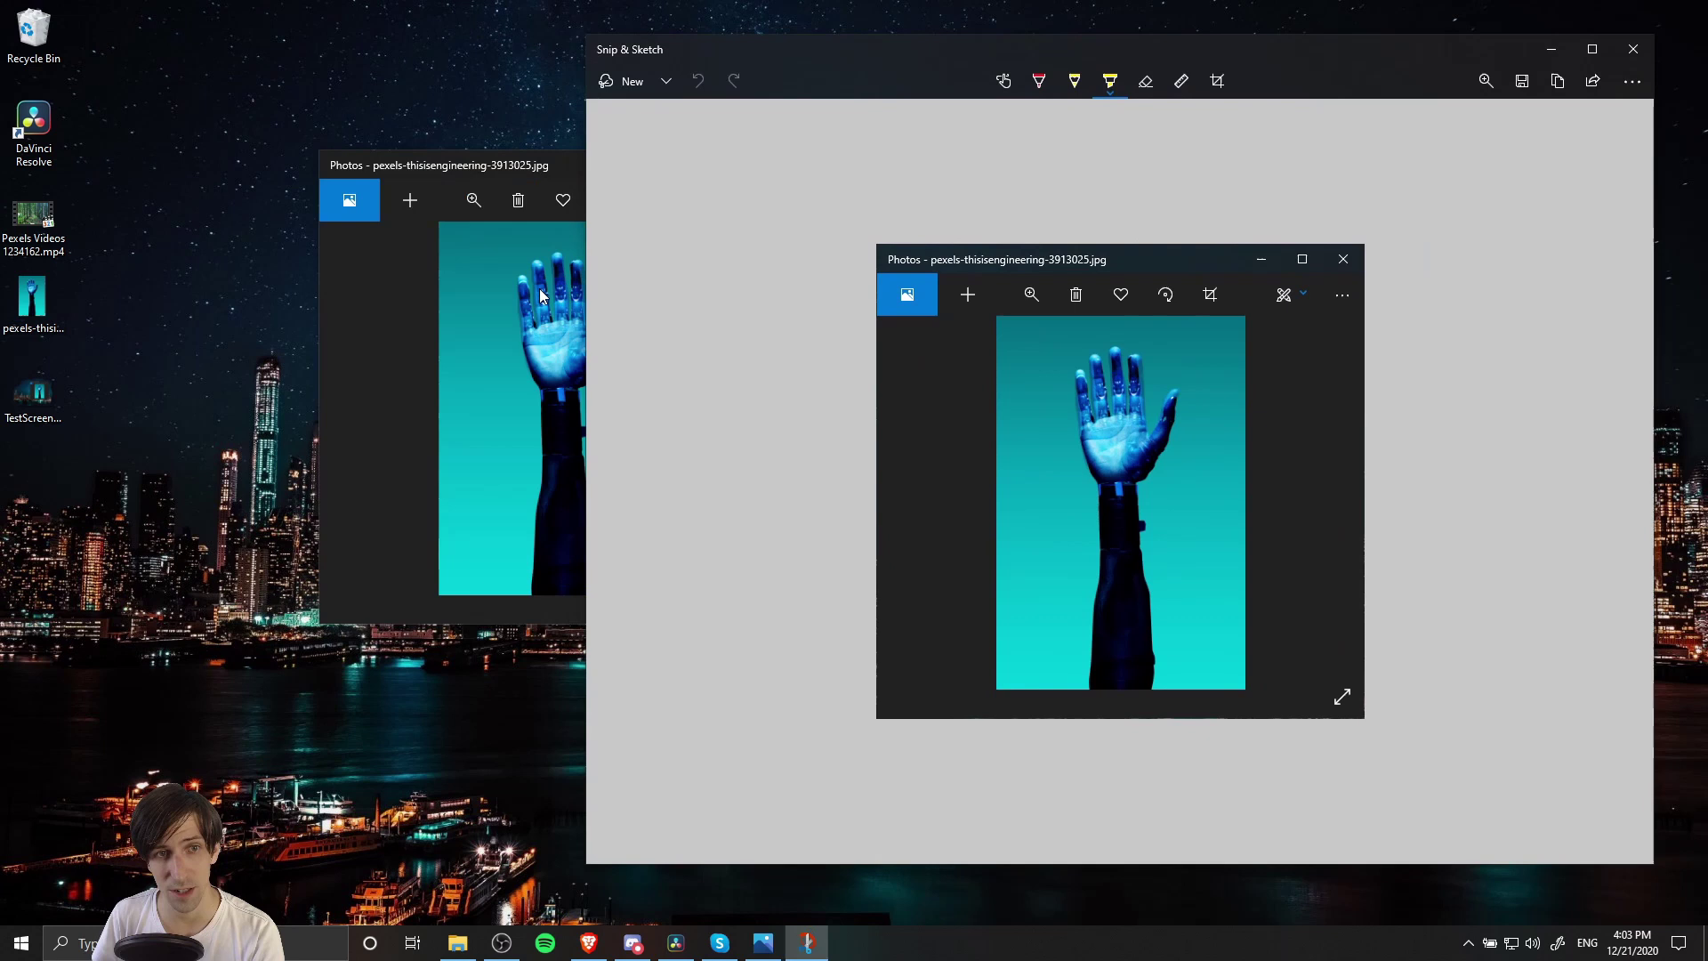
pyautogui.click(532, 164)
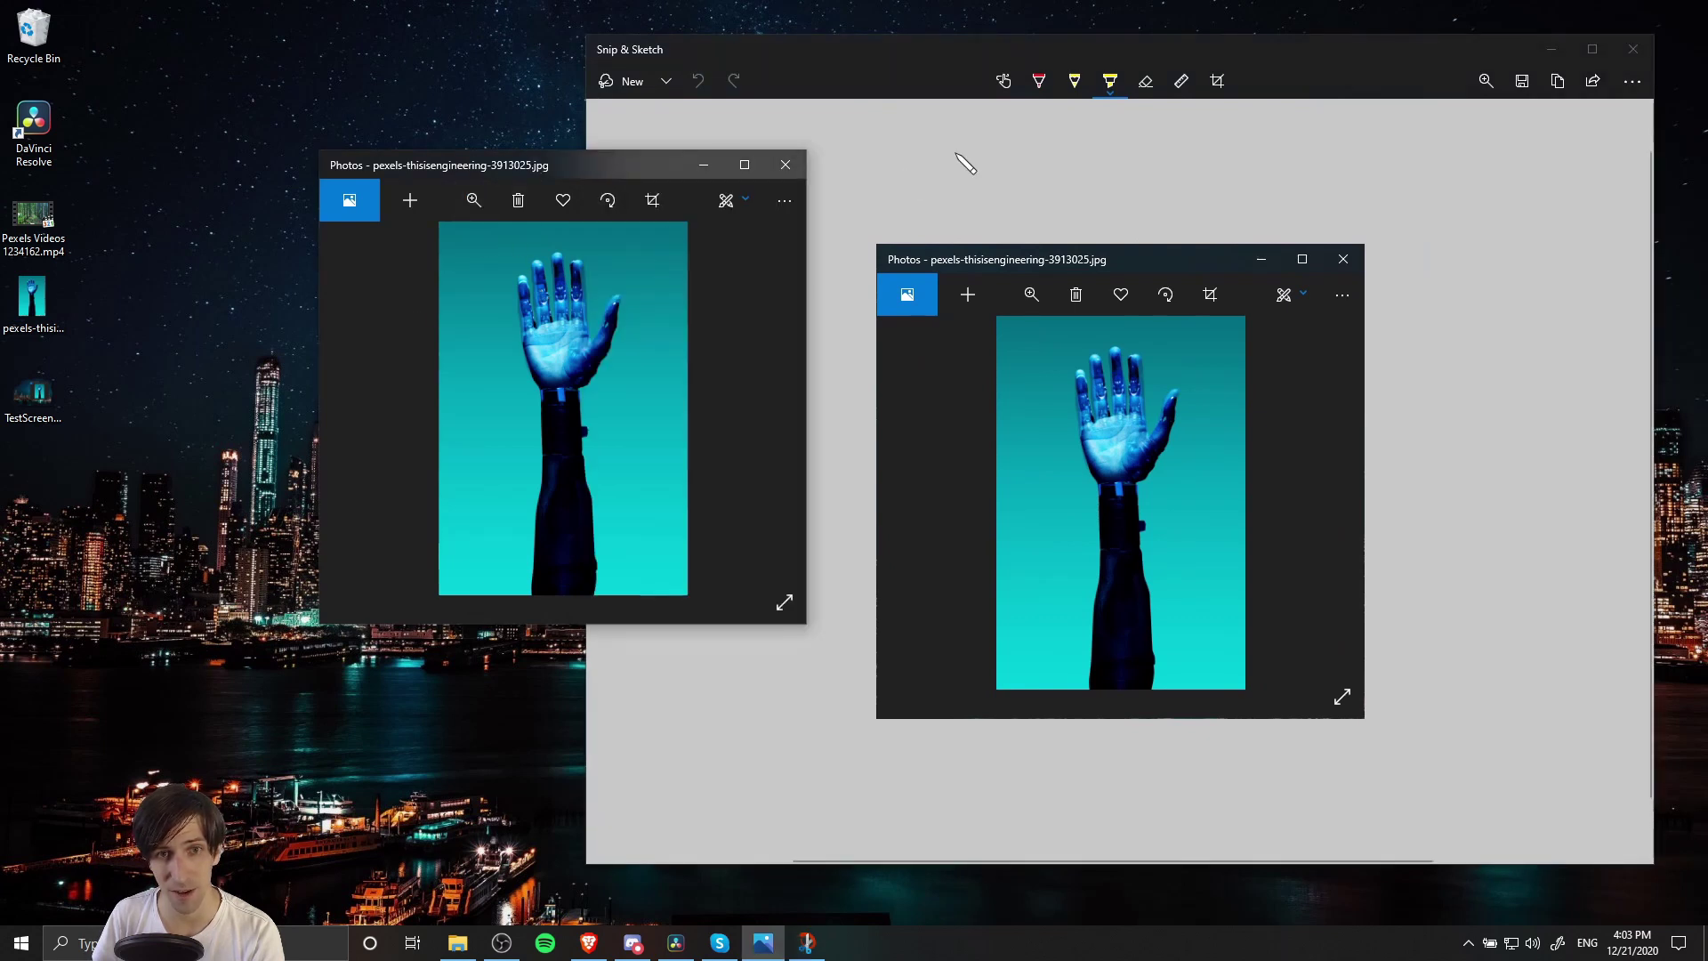
pyautogui.click(893, 52)
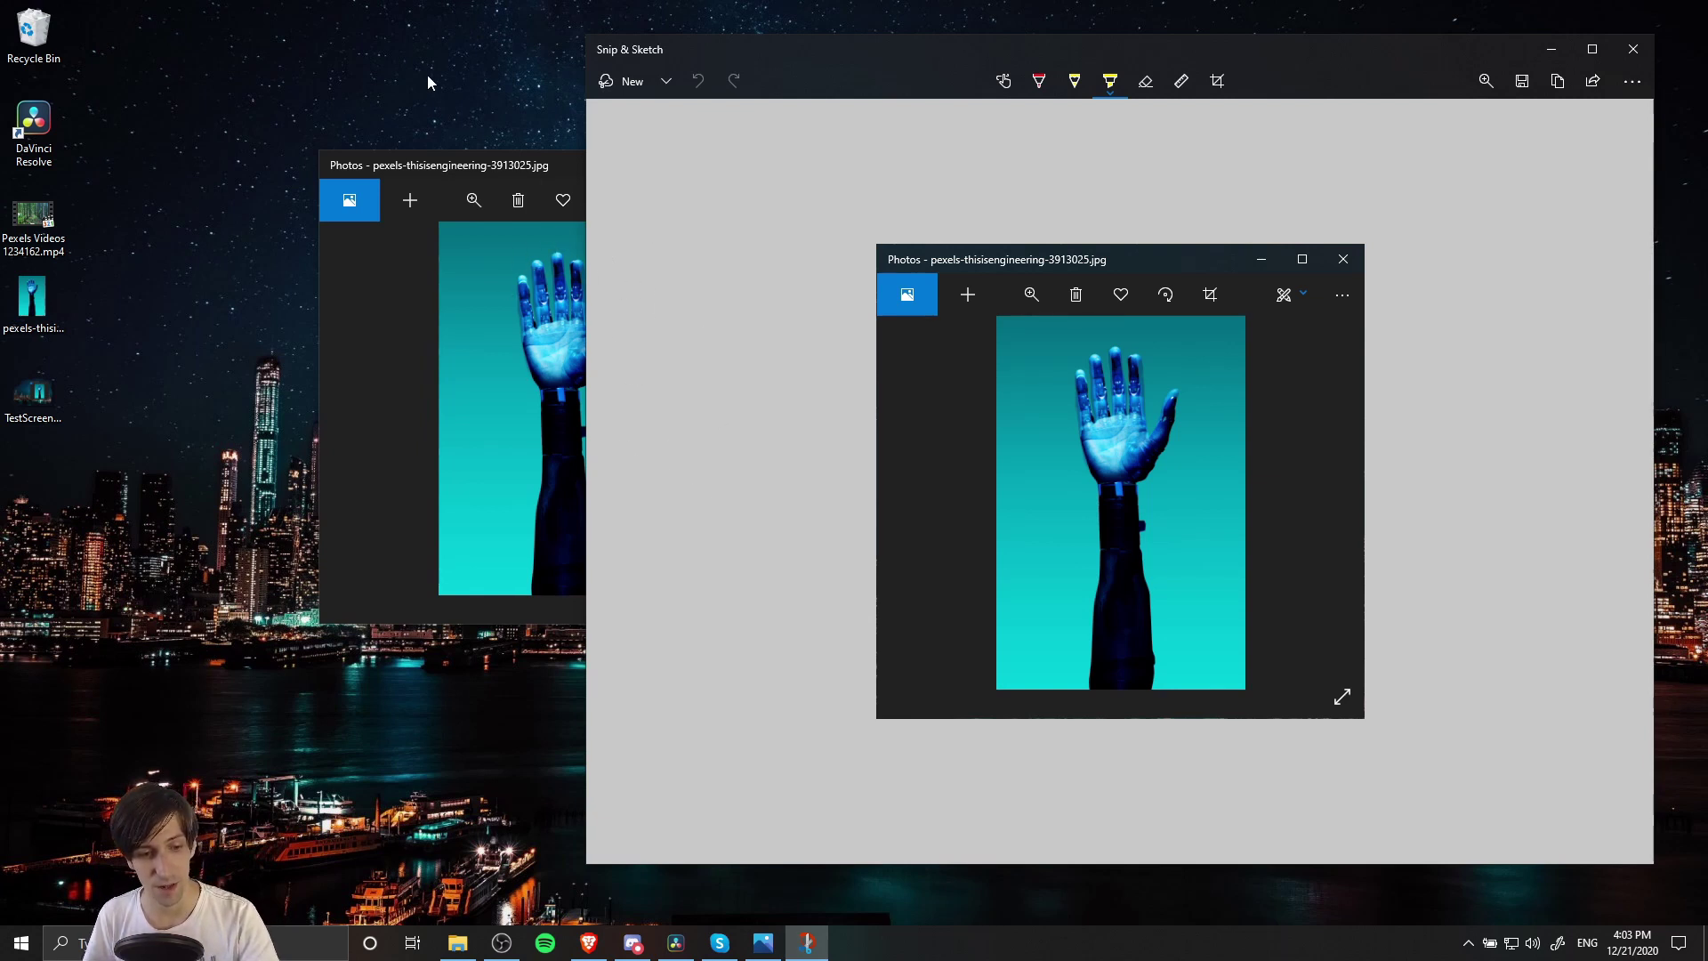
# - Window-snip the partly covered Photos window, open the result, and bring Photos back to the front
pyautogui.press('super+shift+s')
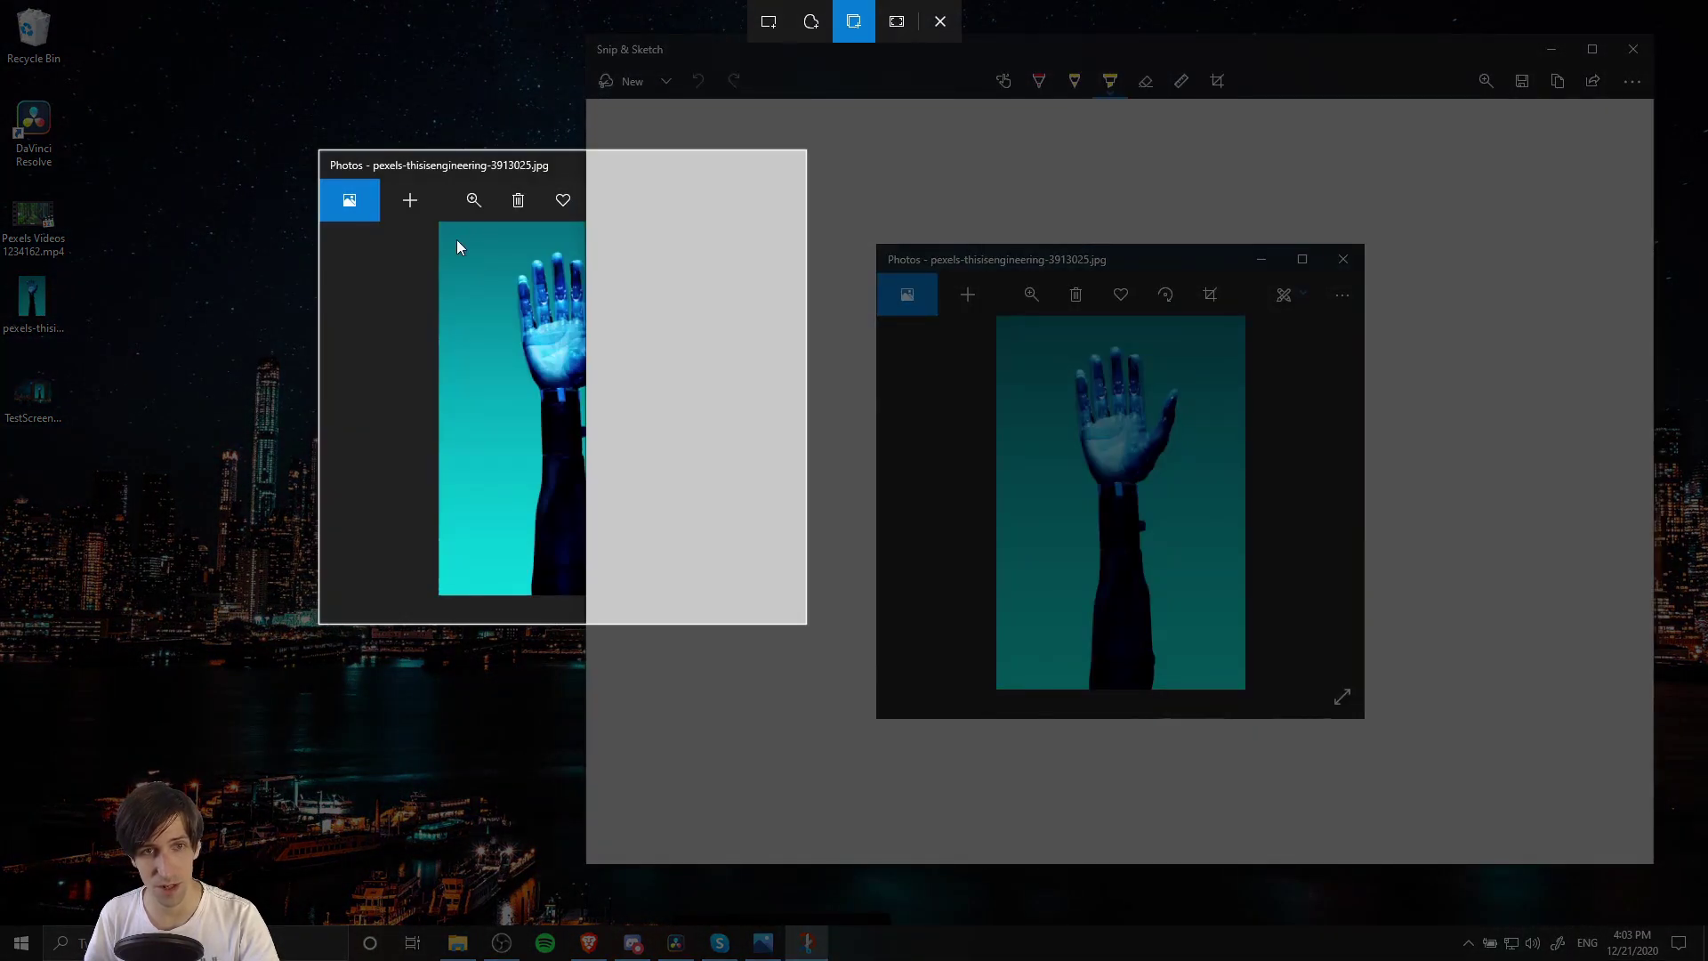
pyautogui.click(412, 269)
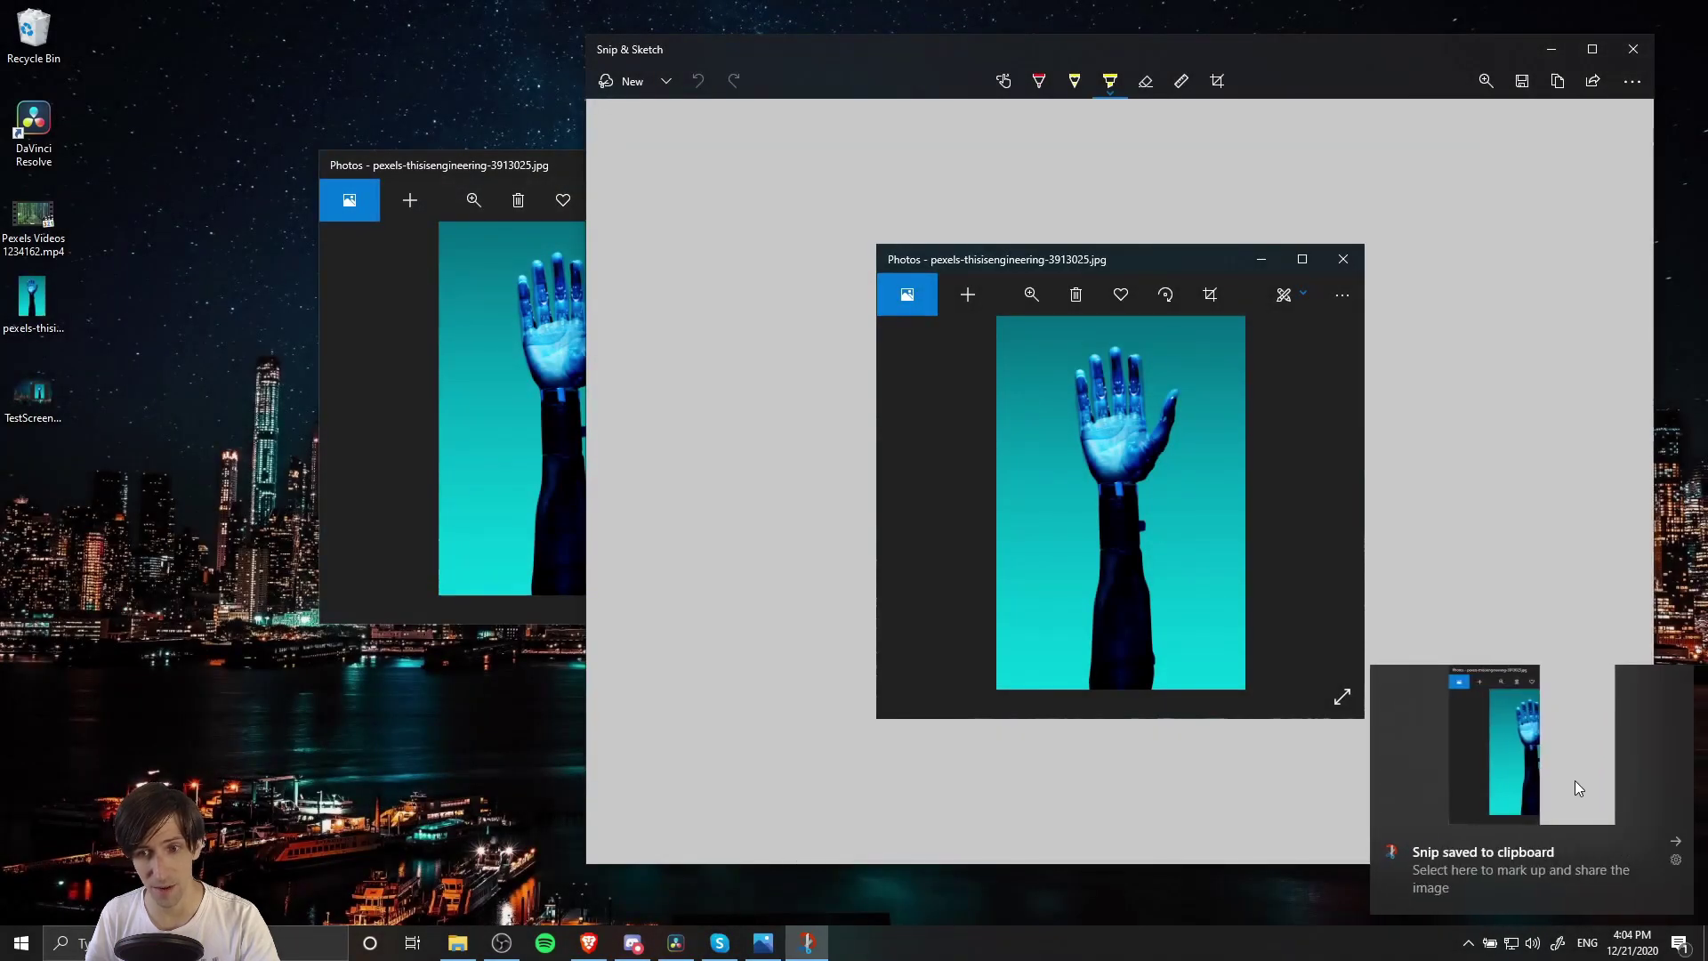
pyautogui.click(1577, 786)
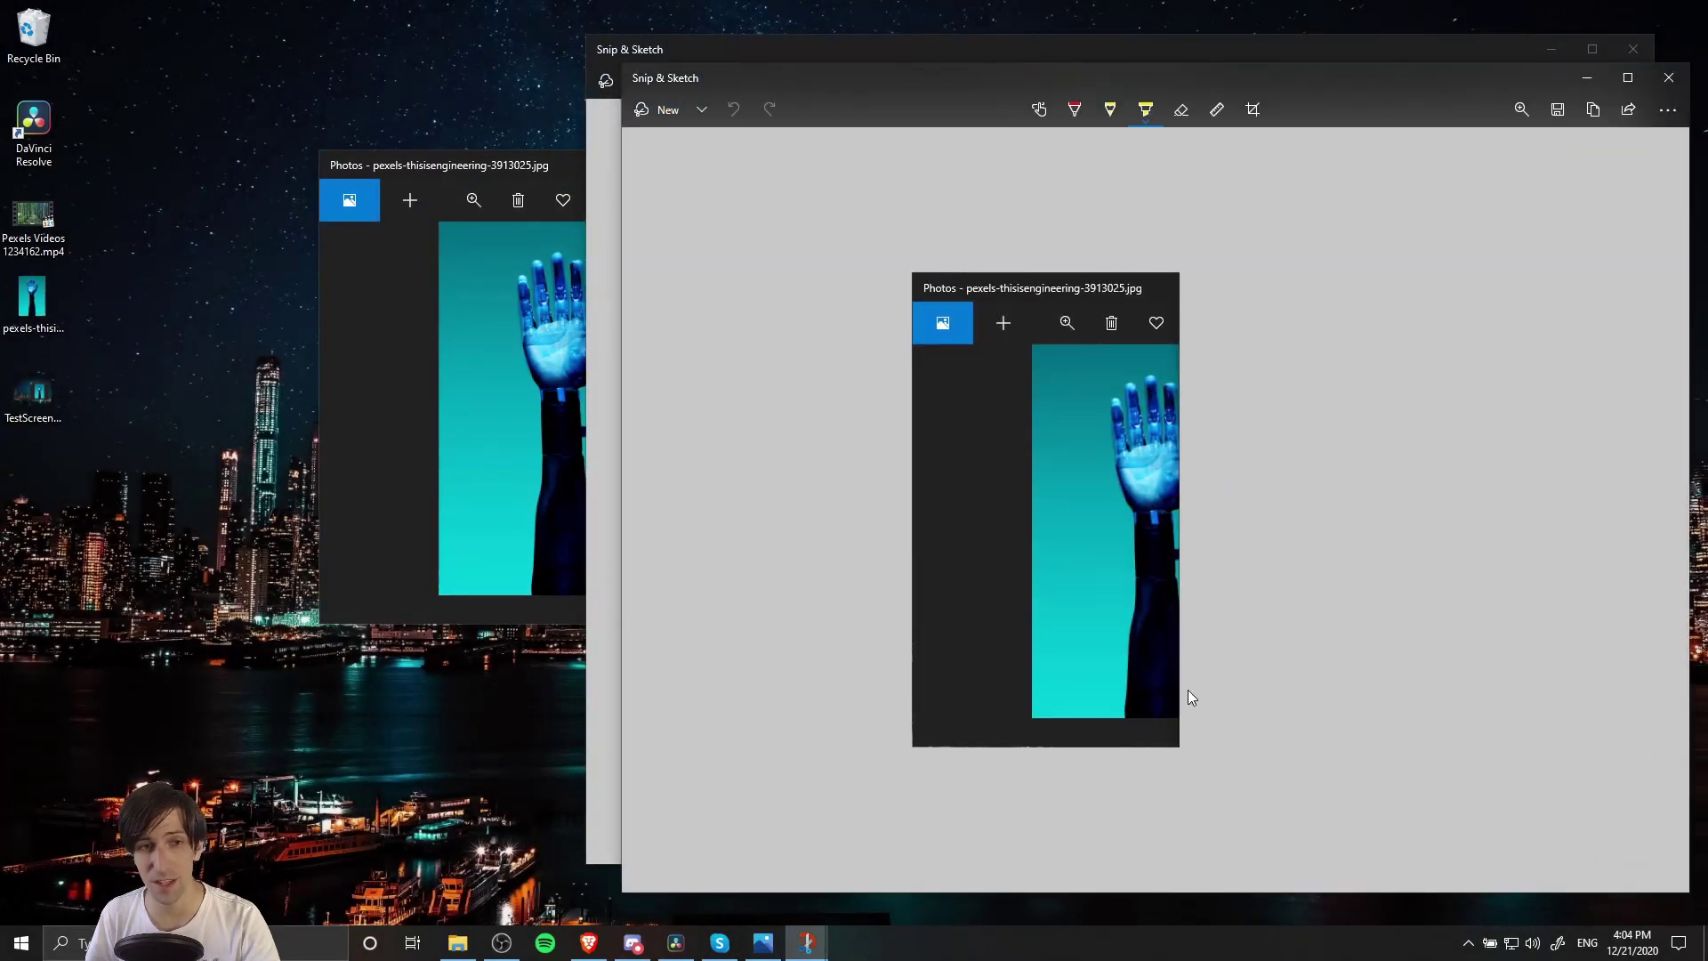
pyautogui.click(445, 334)
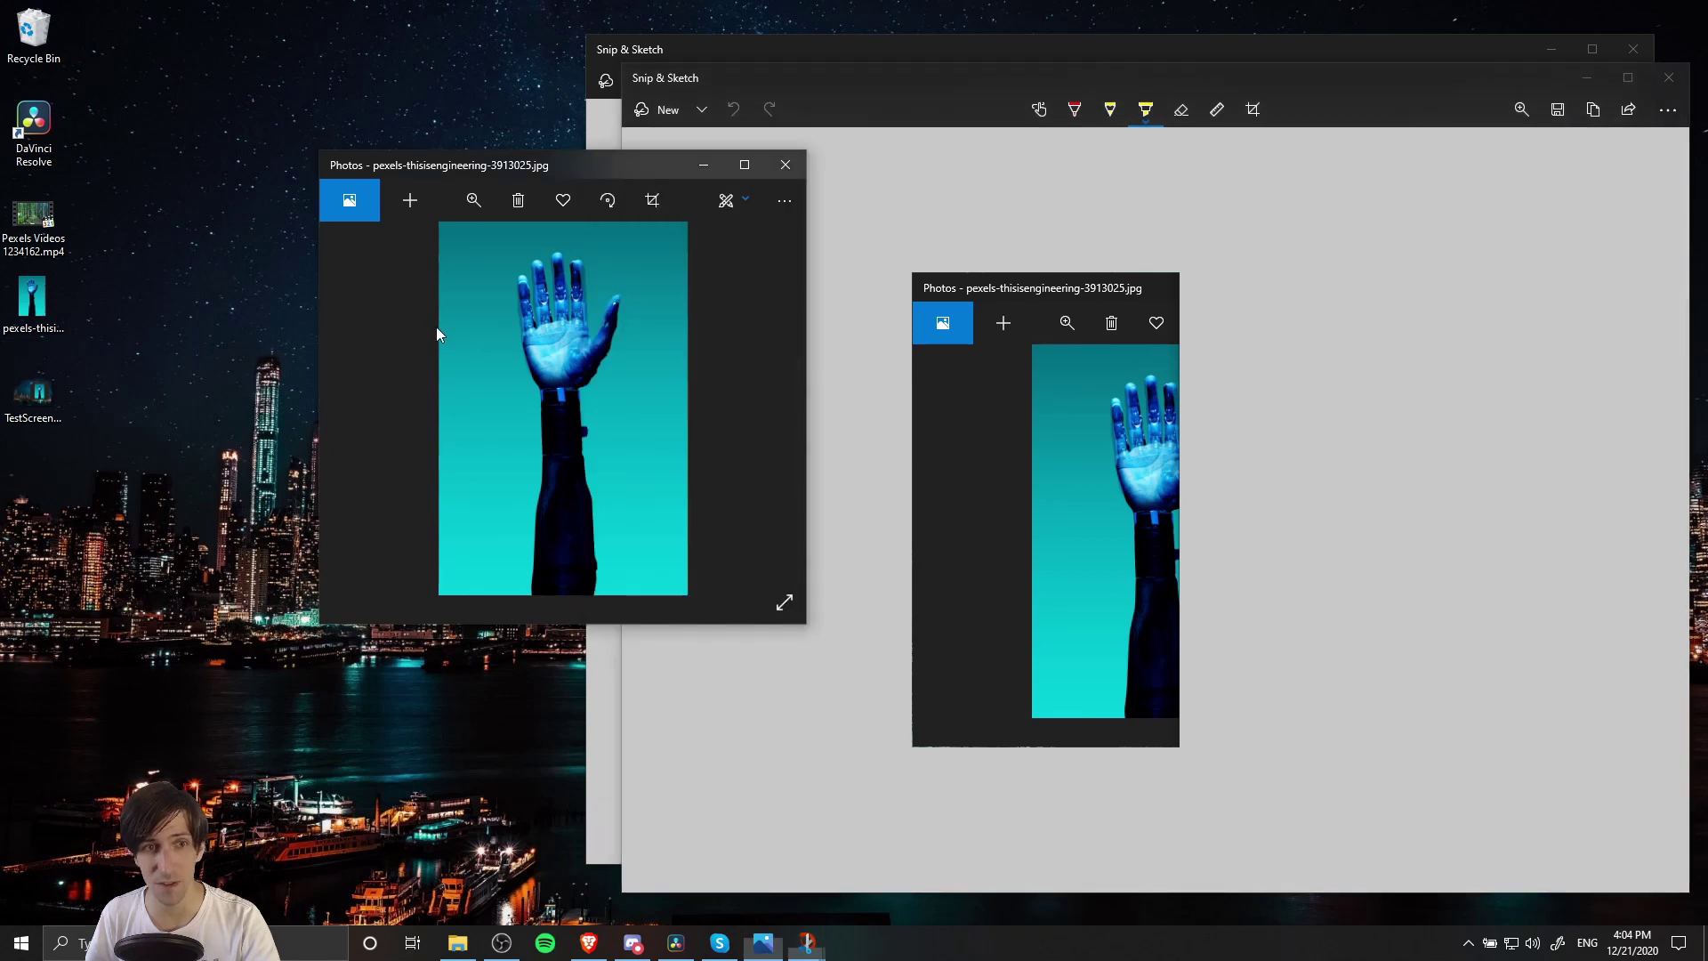
pyautogui.click(1592, 80)
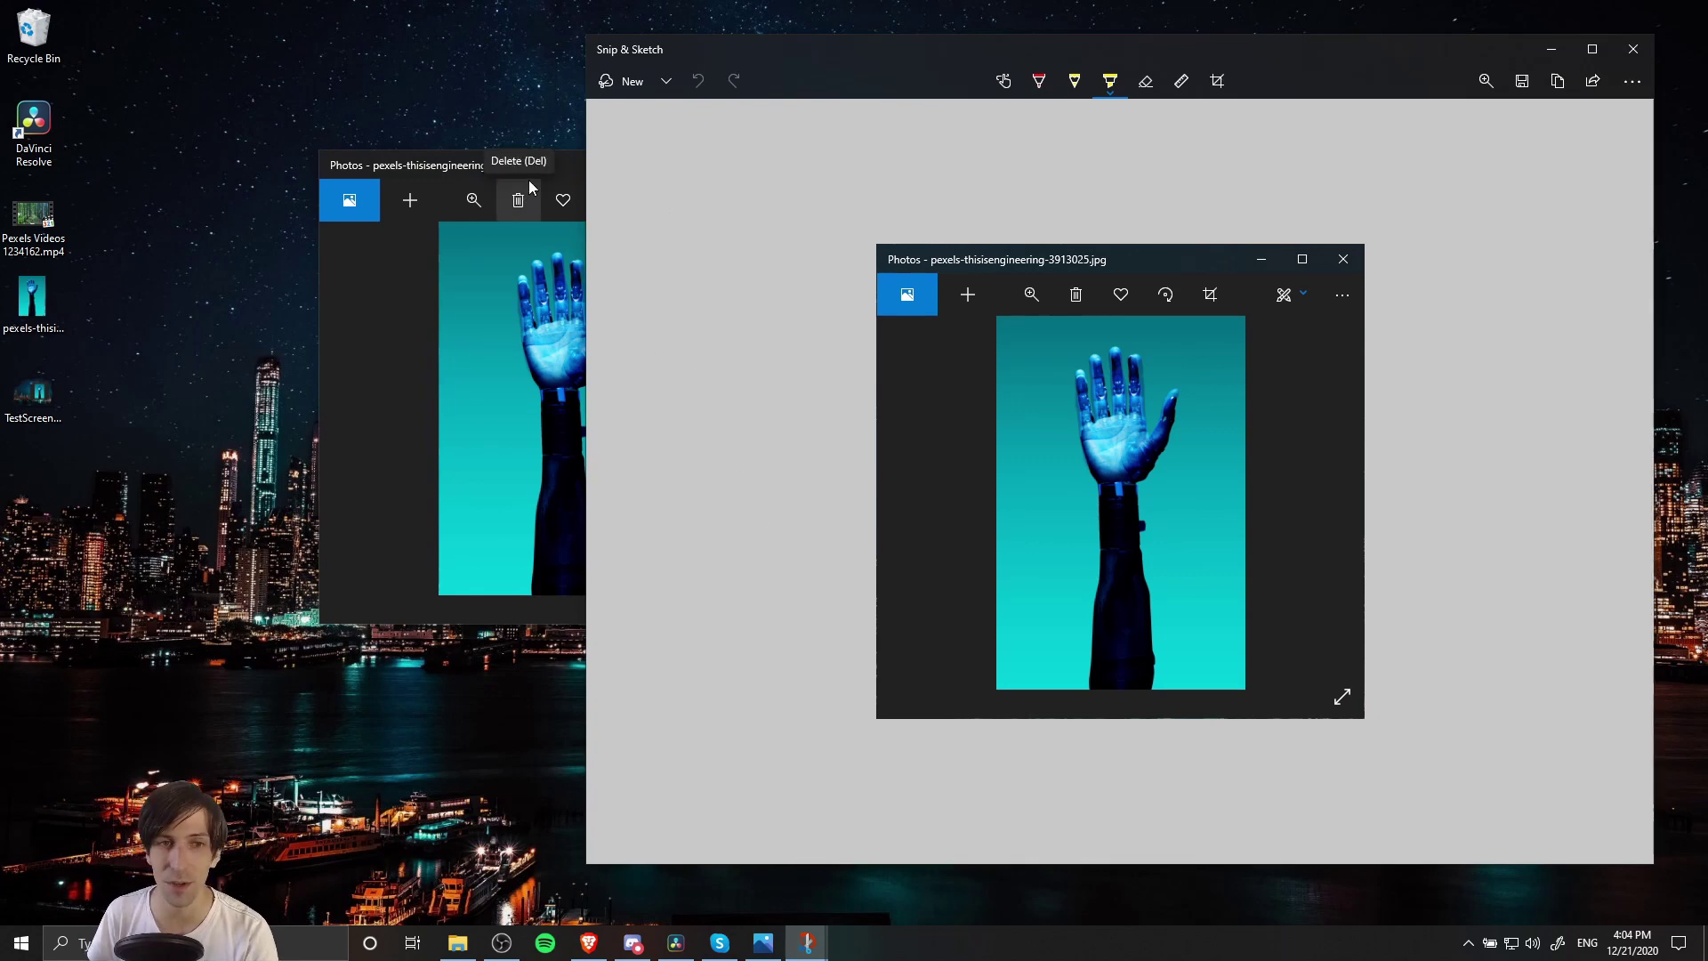
pyautogui.moveTo(550, 164); pyautogui.dragTo(535, 163)
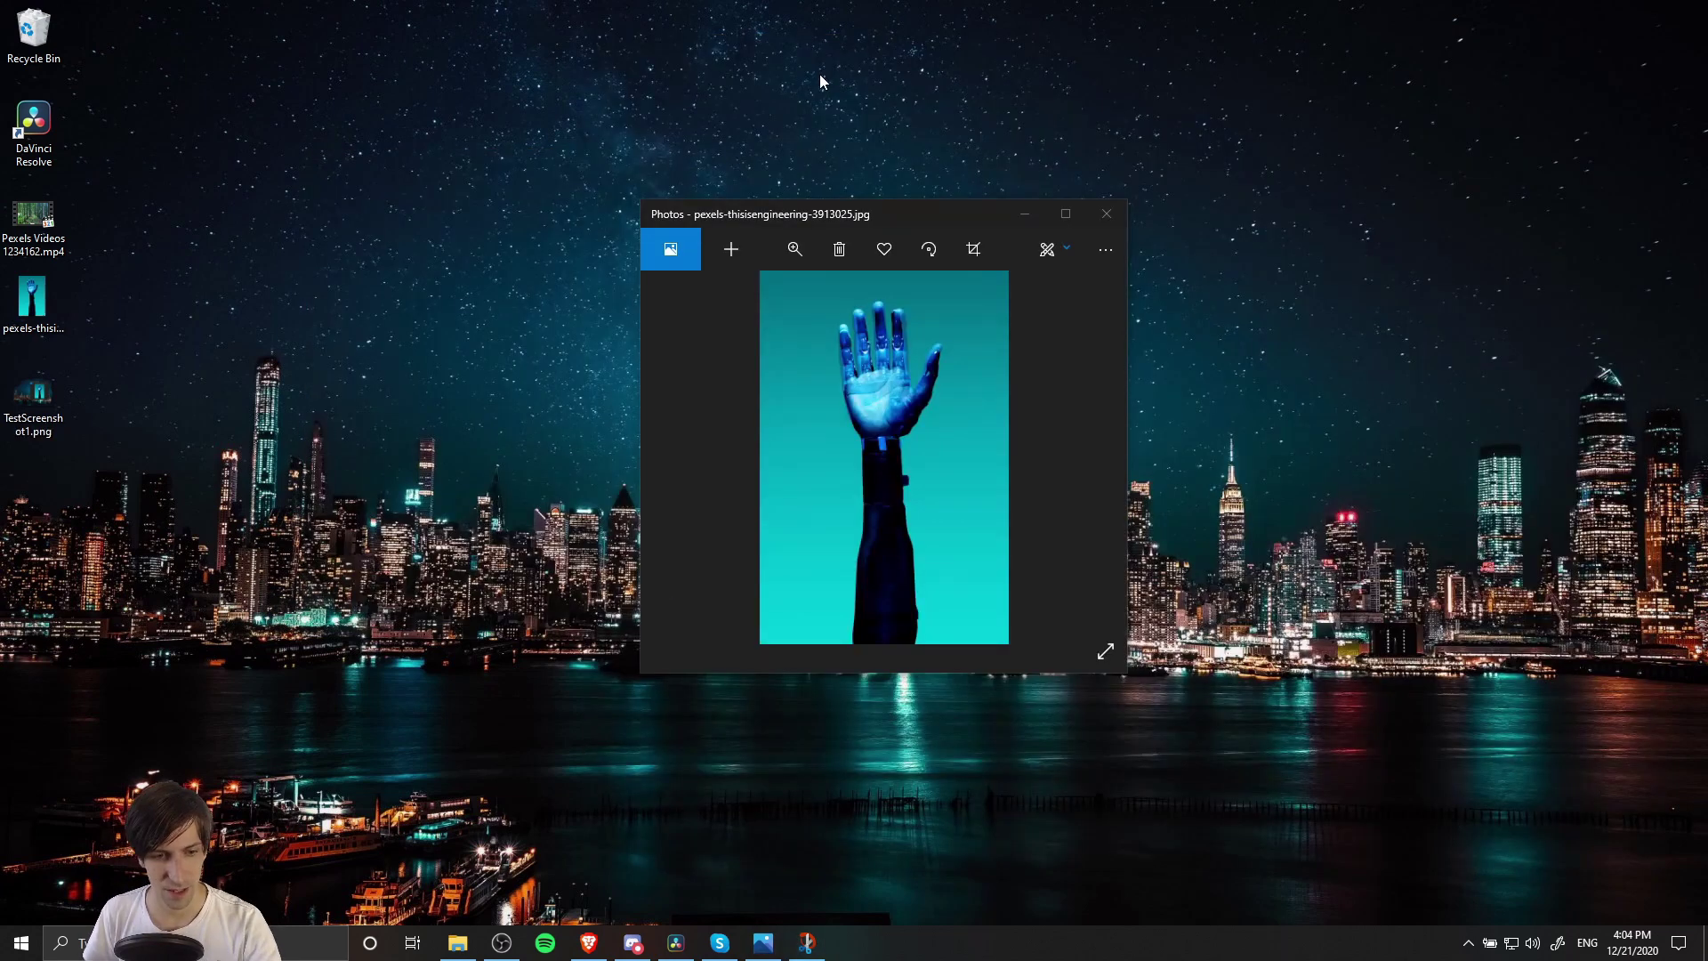
# - Take a full-screen snip of the desktop and open it centred in the editor
pyautogui.click(775, 96)
pyautogui.press('super+shift+s')
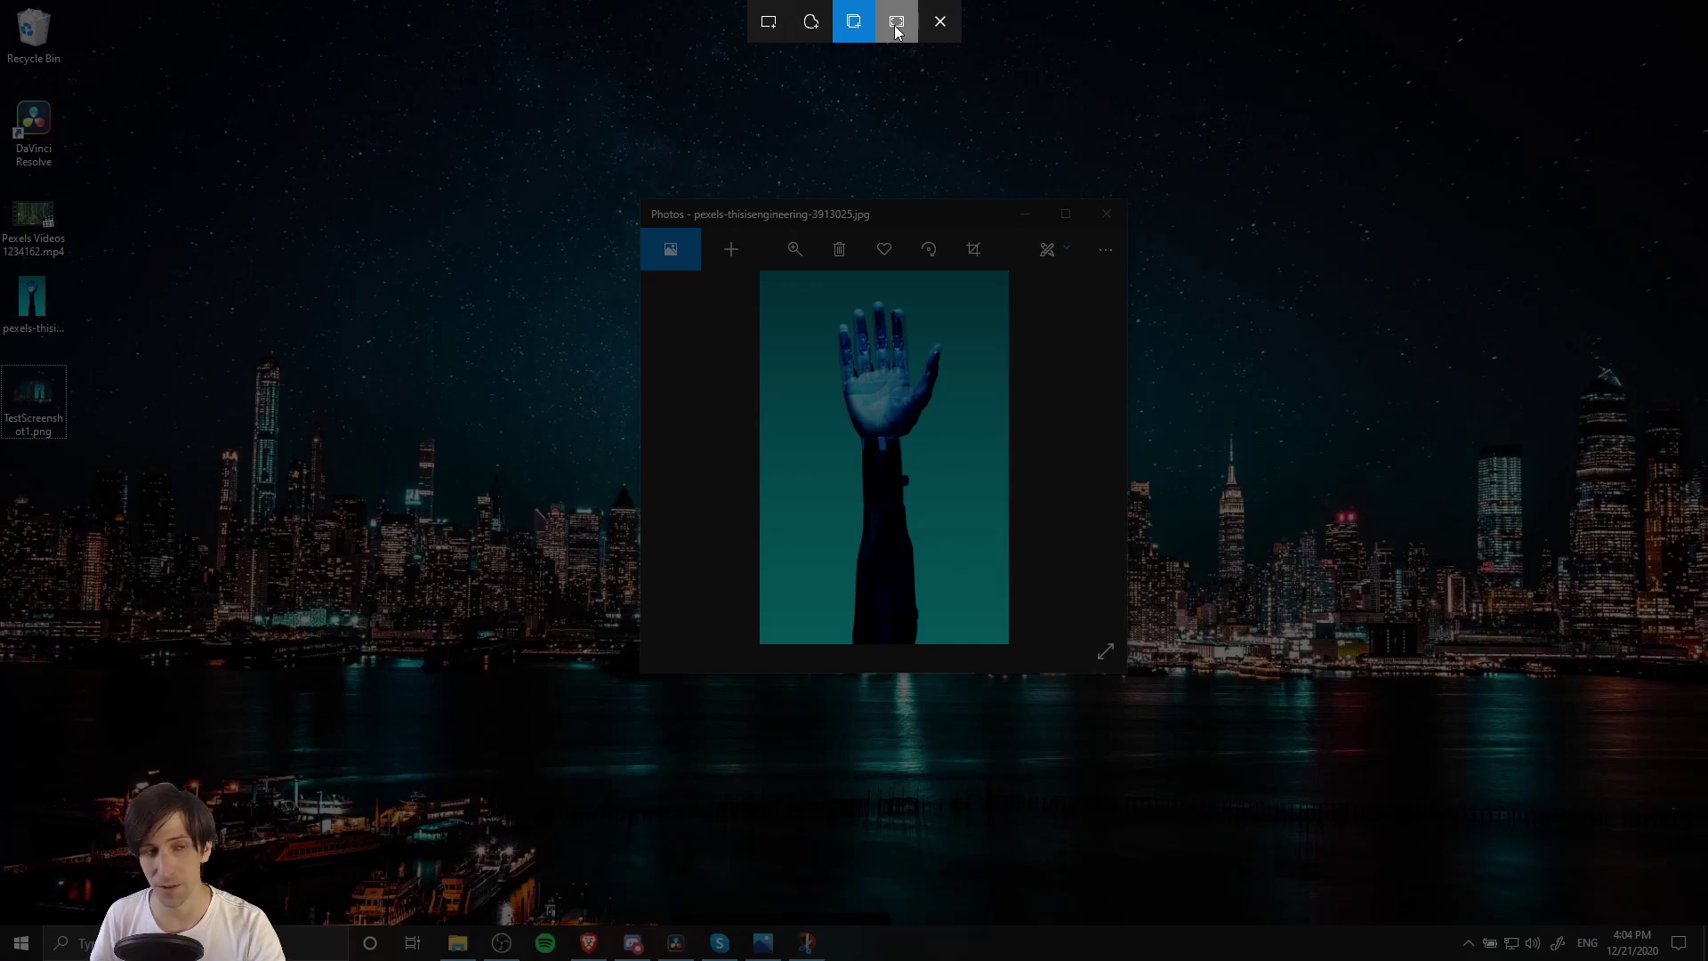
pyautogui.click(895, 31)
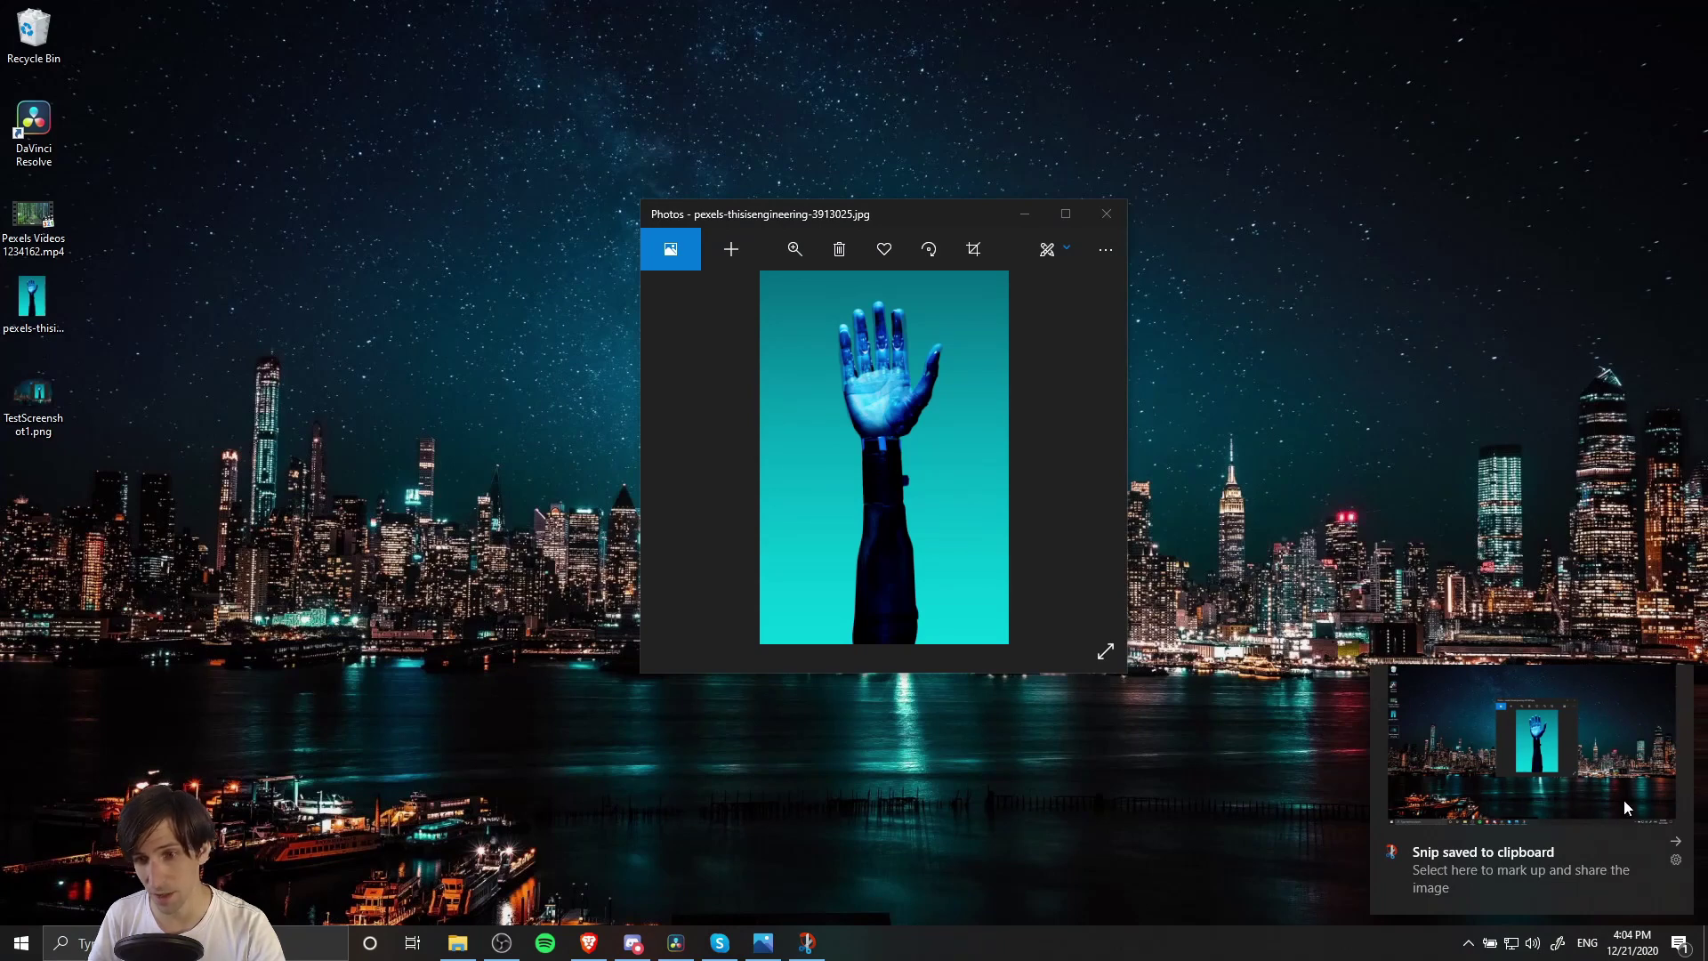
pyautogui.click(1624, 756)
pyautogui.click(1625, 770)
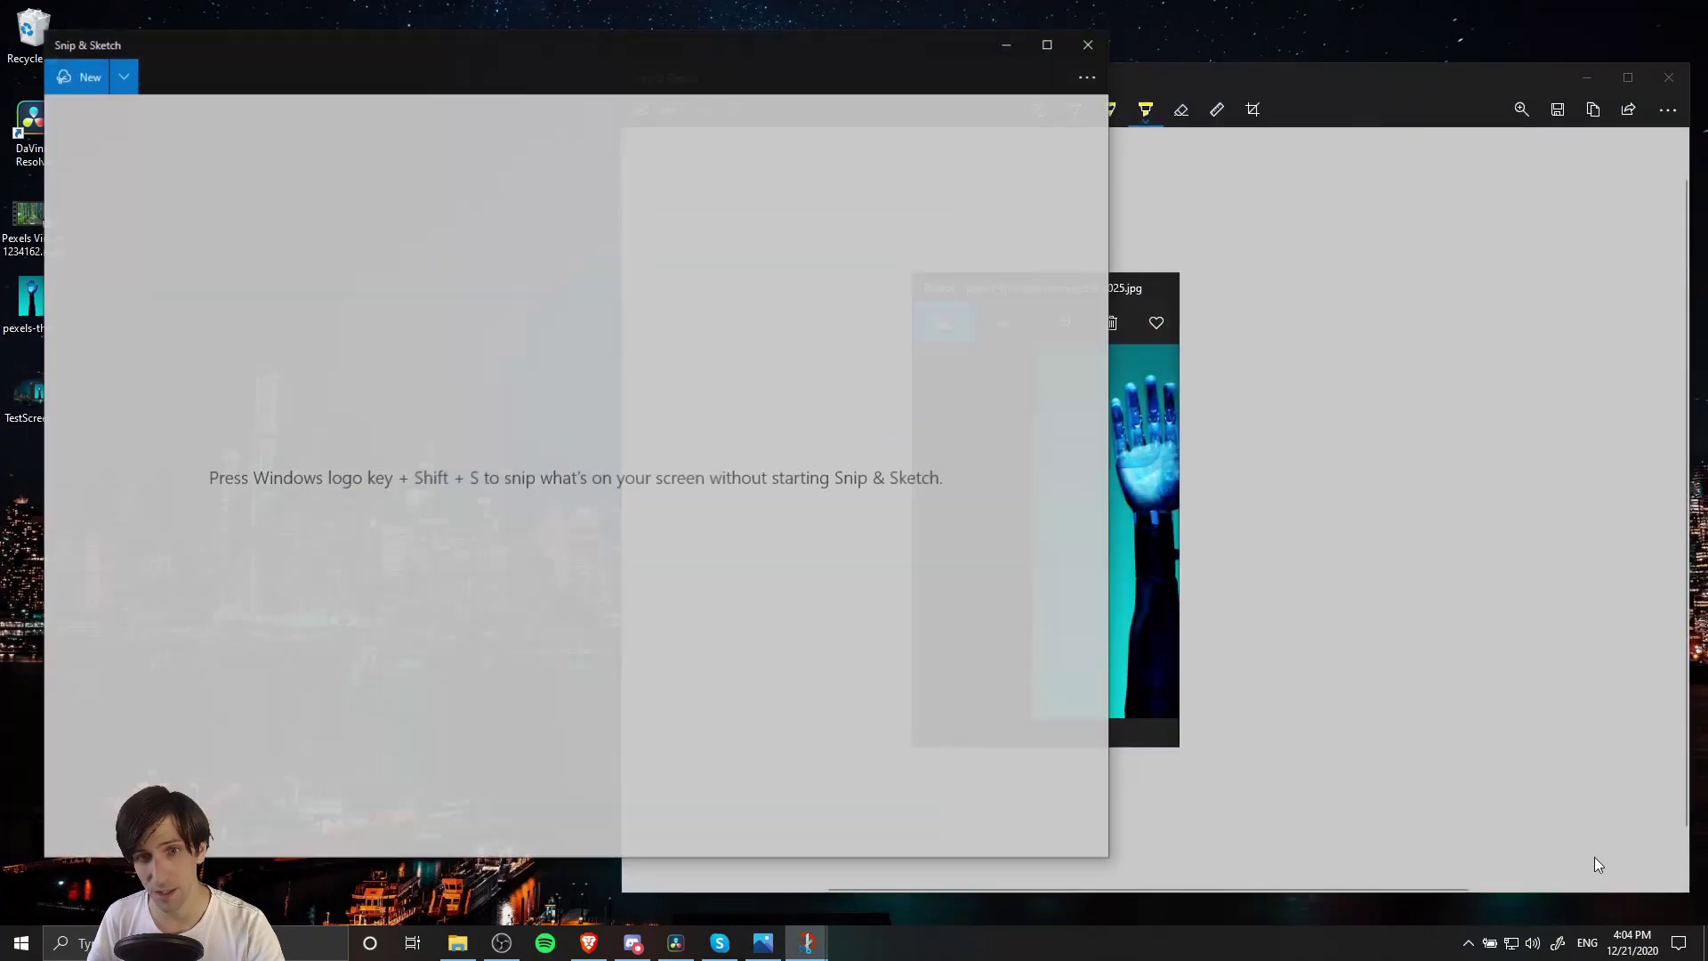
pyautogui.moveTo(839, 46); pyautogui.dragTo(1103, 41)
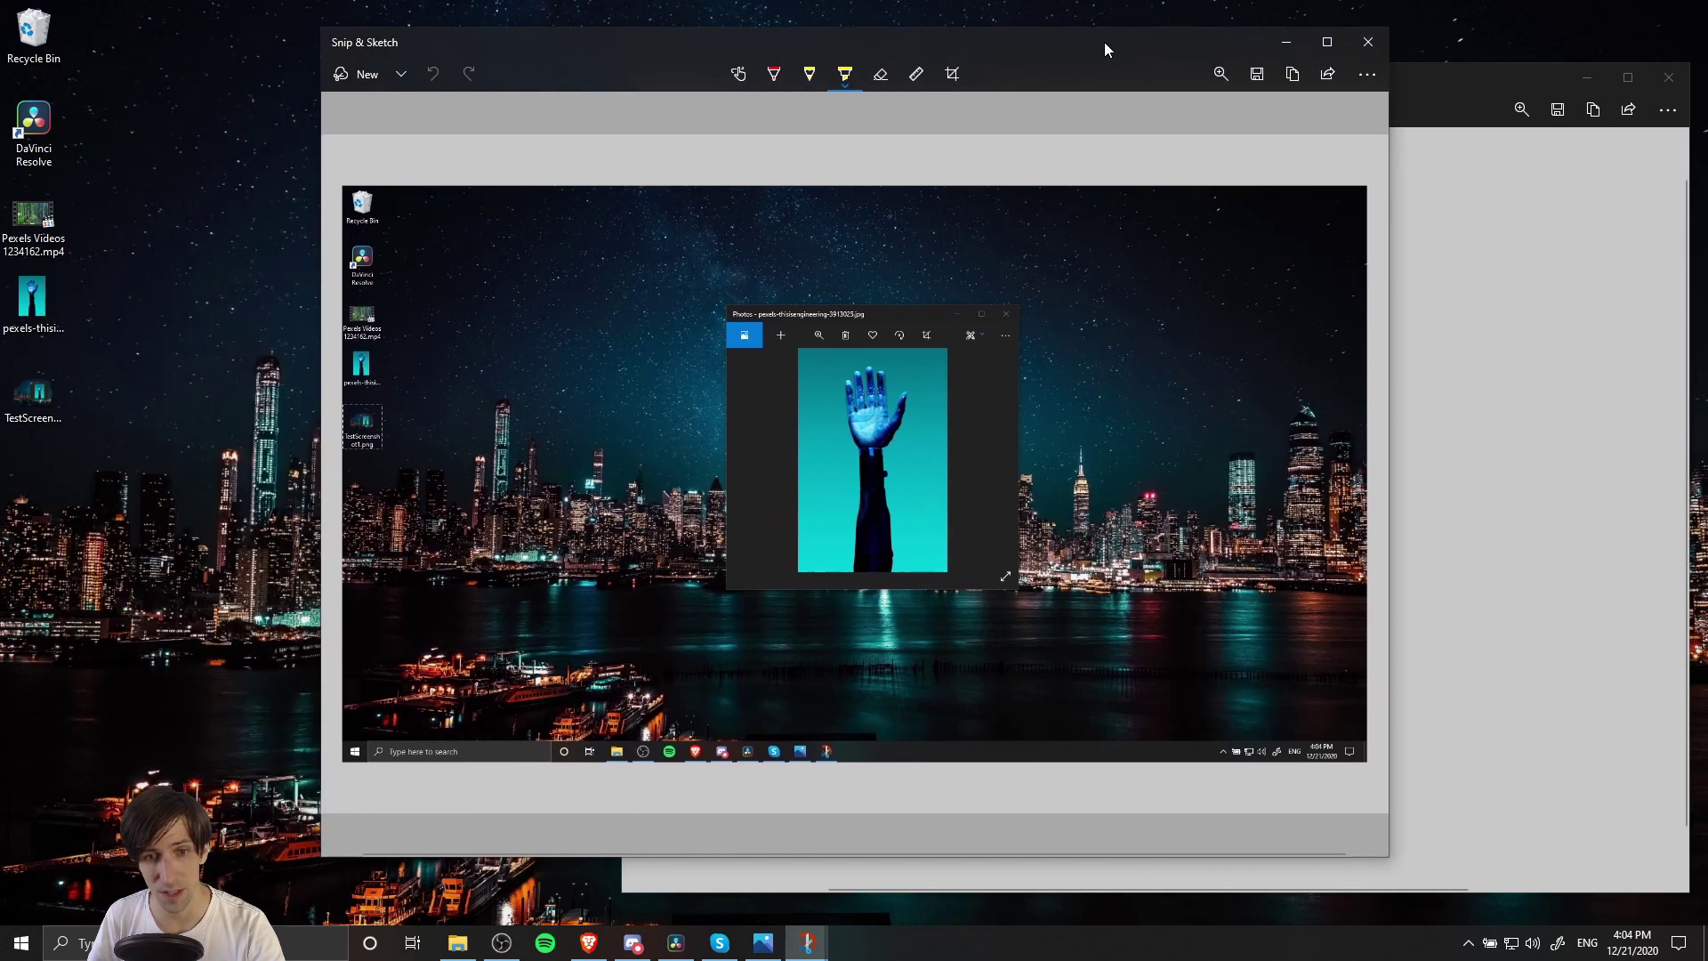